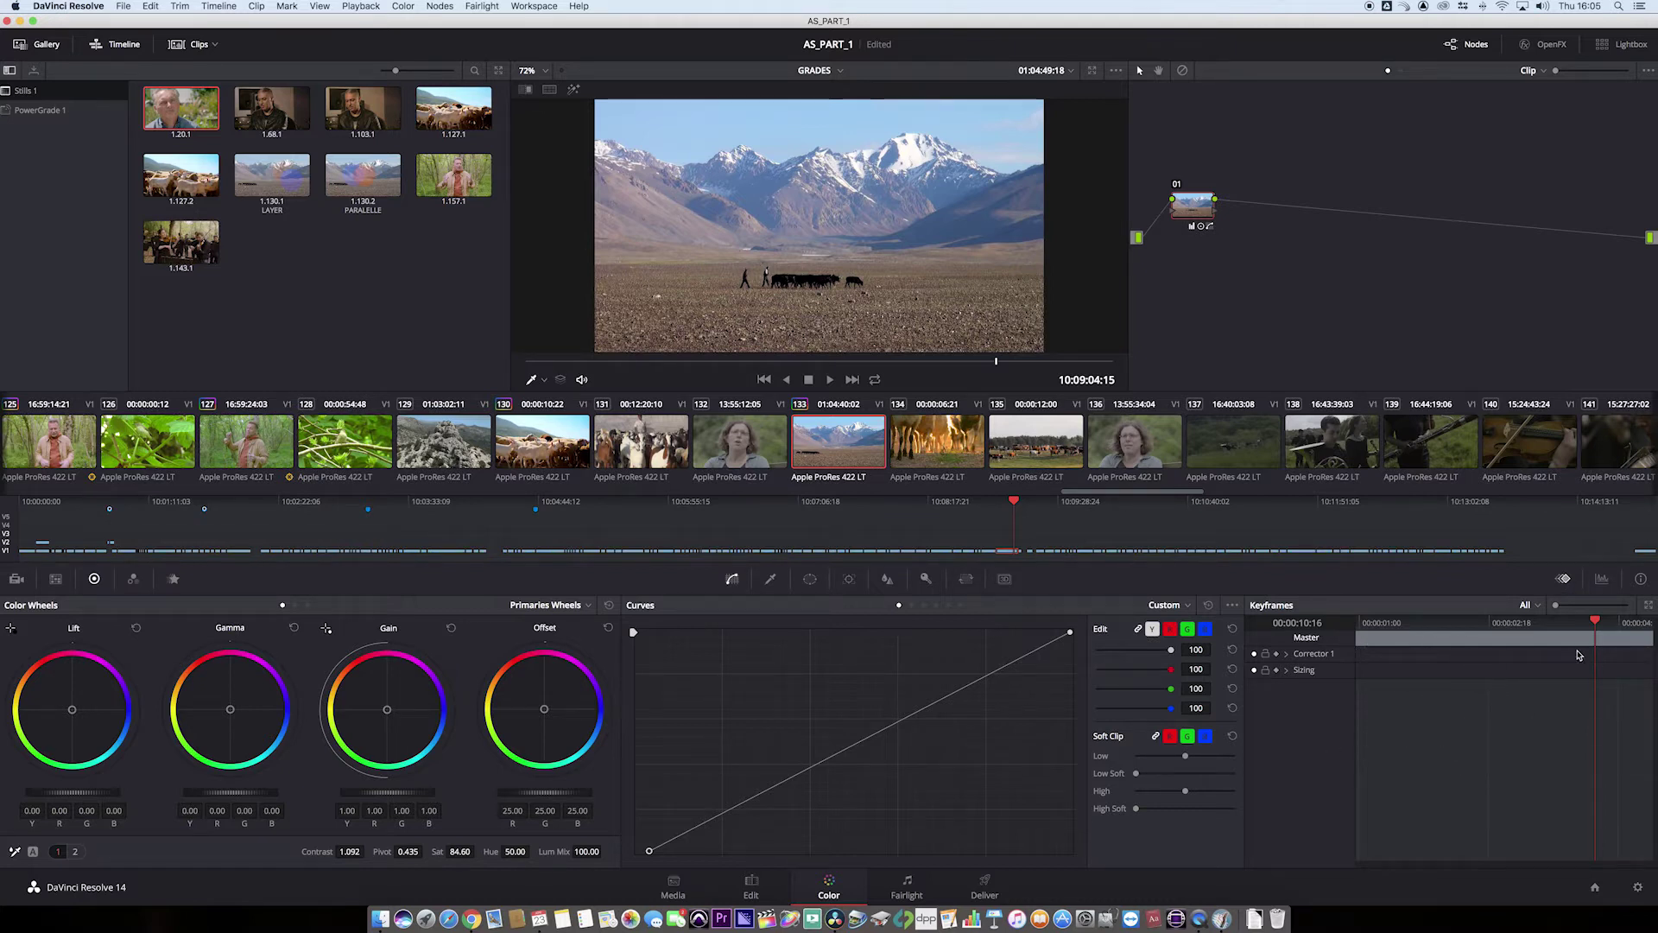
Step: Widen the keyframe timeline and add serial node 02 after node 01 with Alt+S
click(1649, 606)
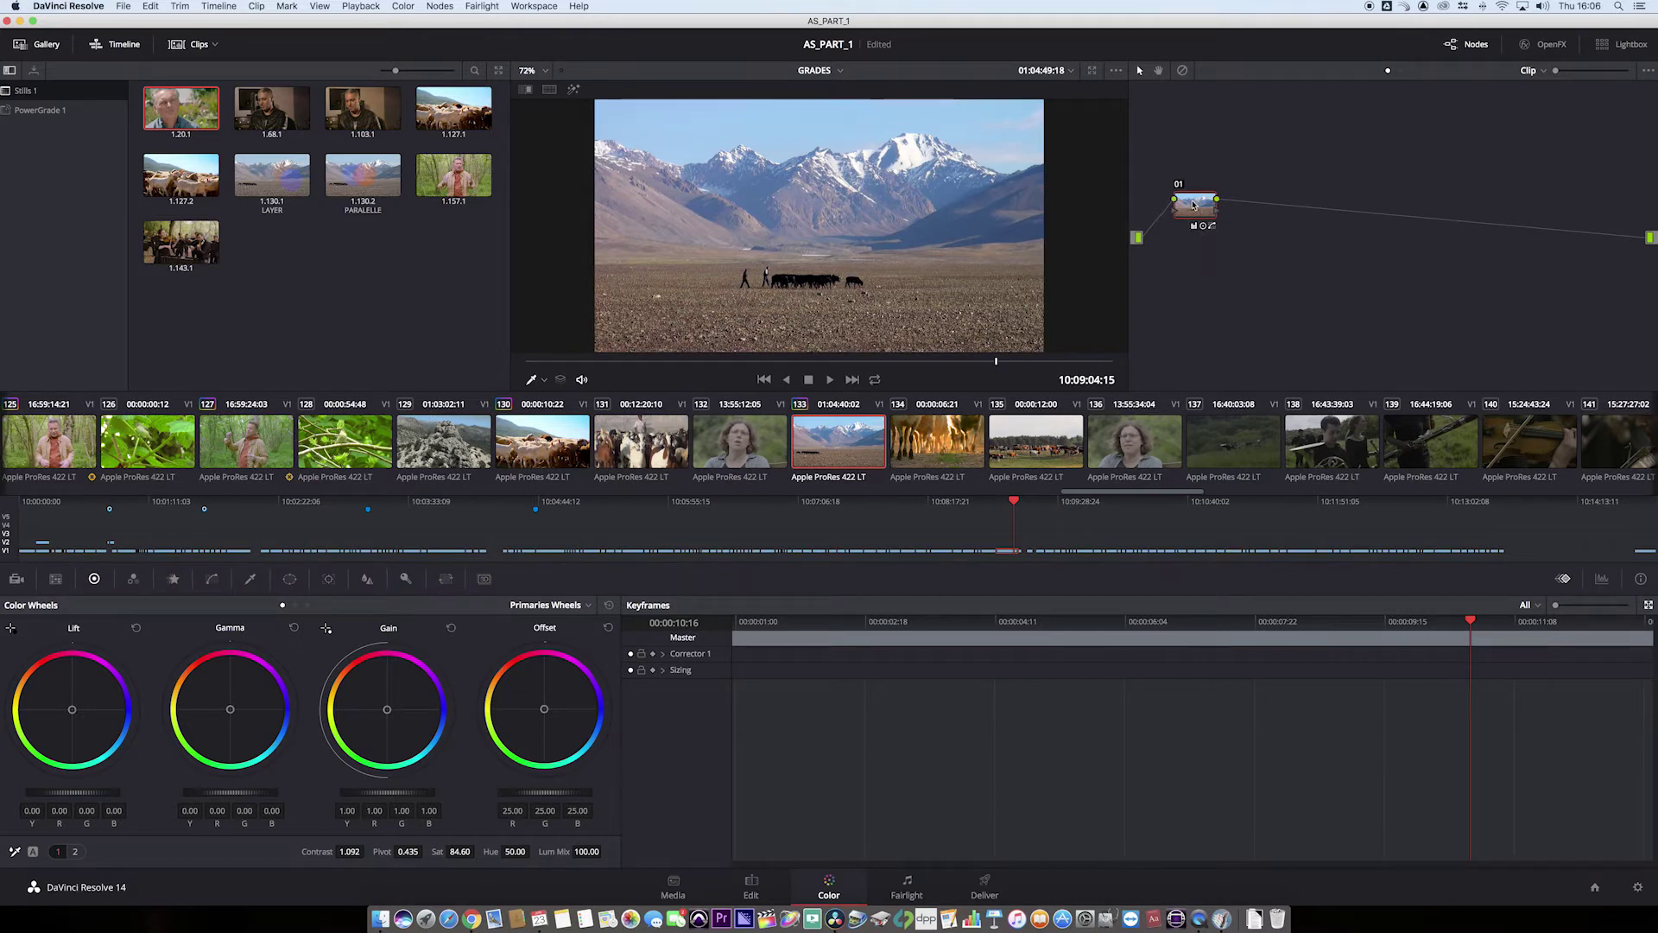
drag(1190, 208, 1189, 186)
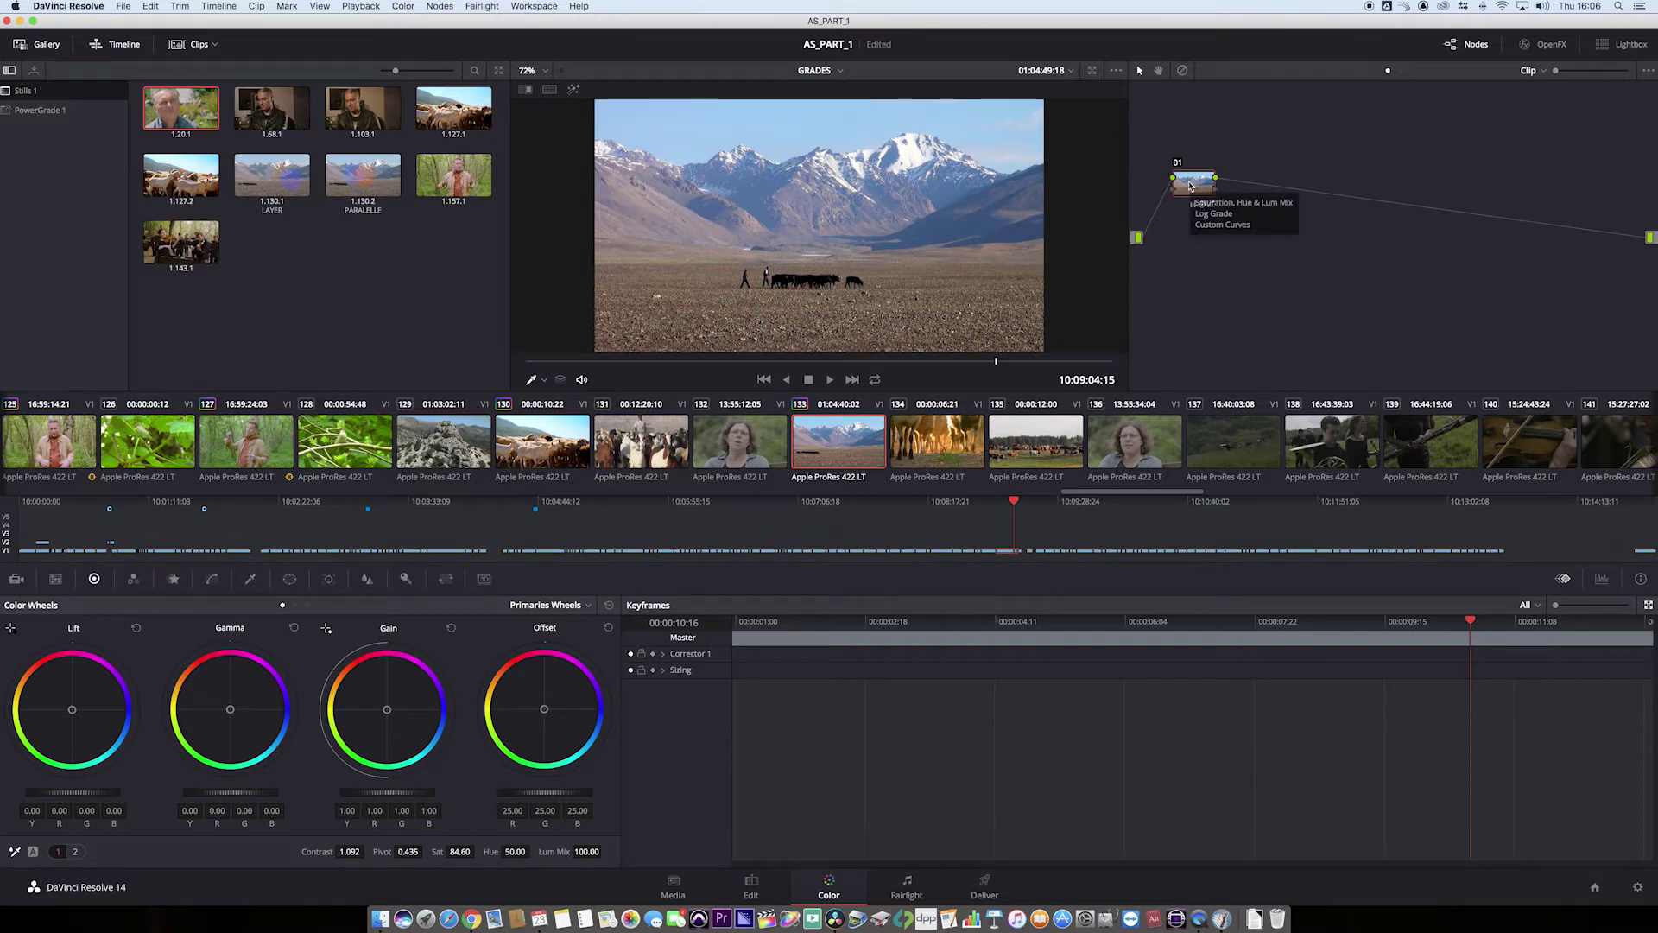
key(alt+s)
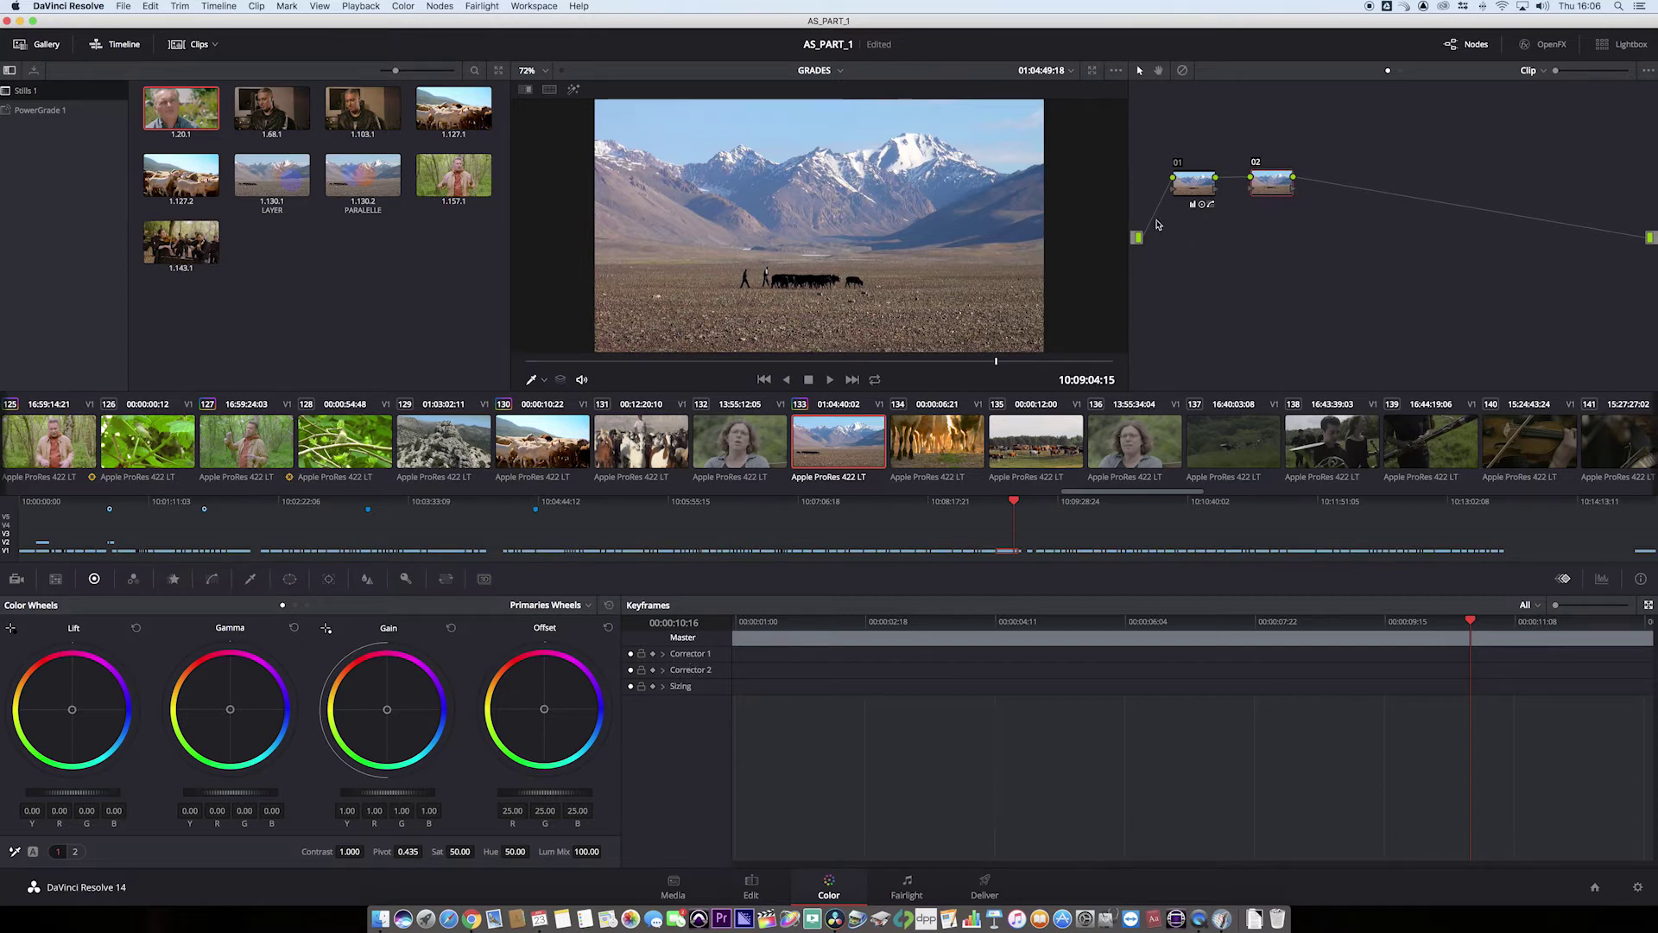
click(1186, 189)
click(1275, 190)
Step: Filter the Keyframes editor to show only Color tracks, then select node 02
click(1539, 608)
click(1547, 639)
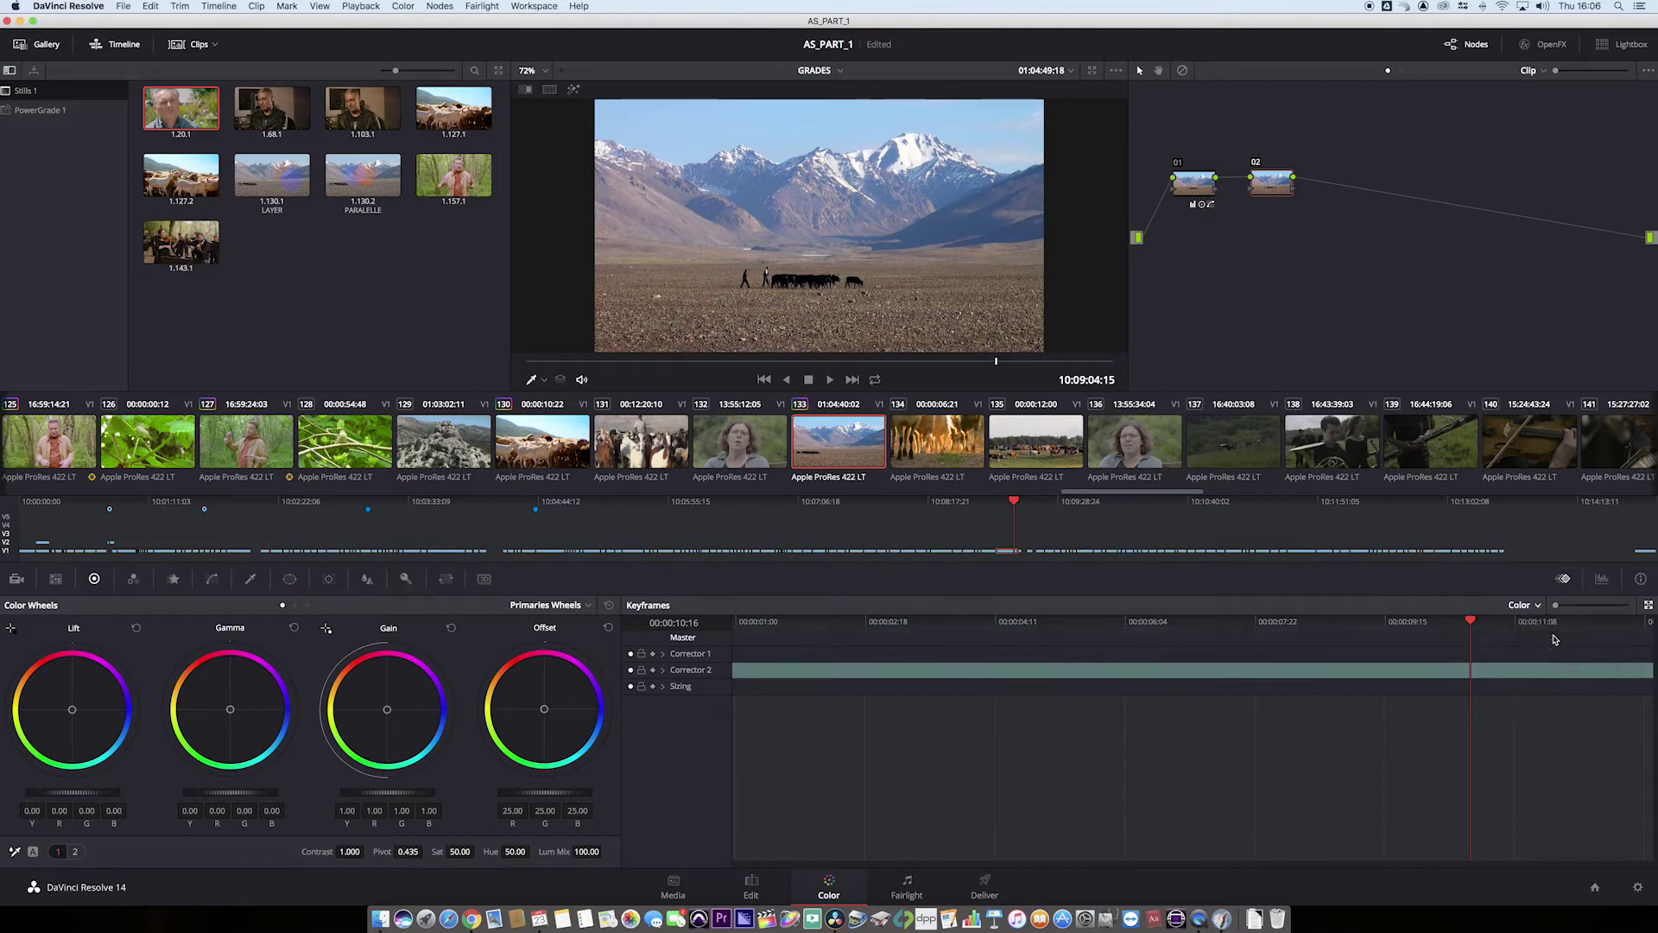
click(1189, 185)
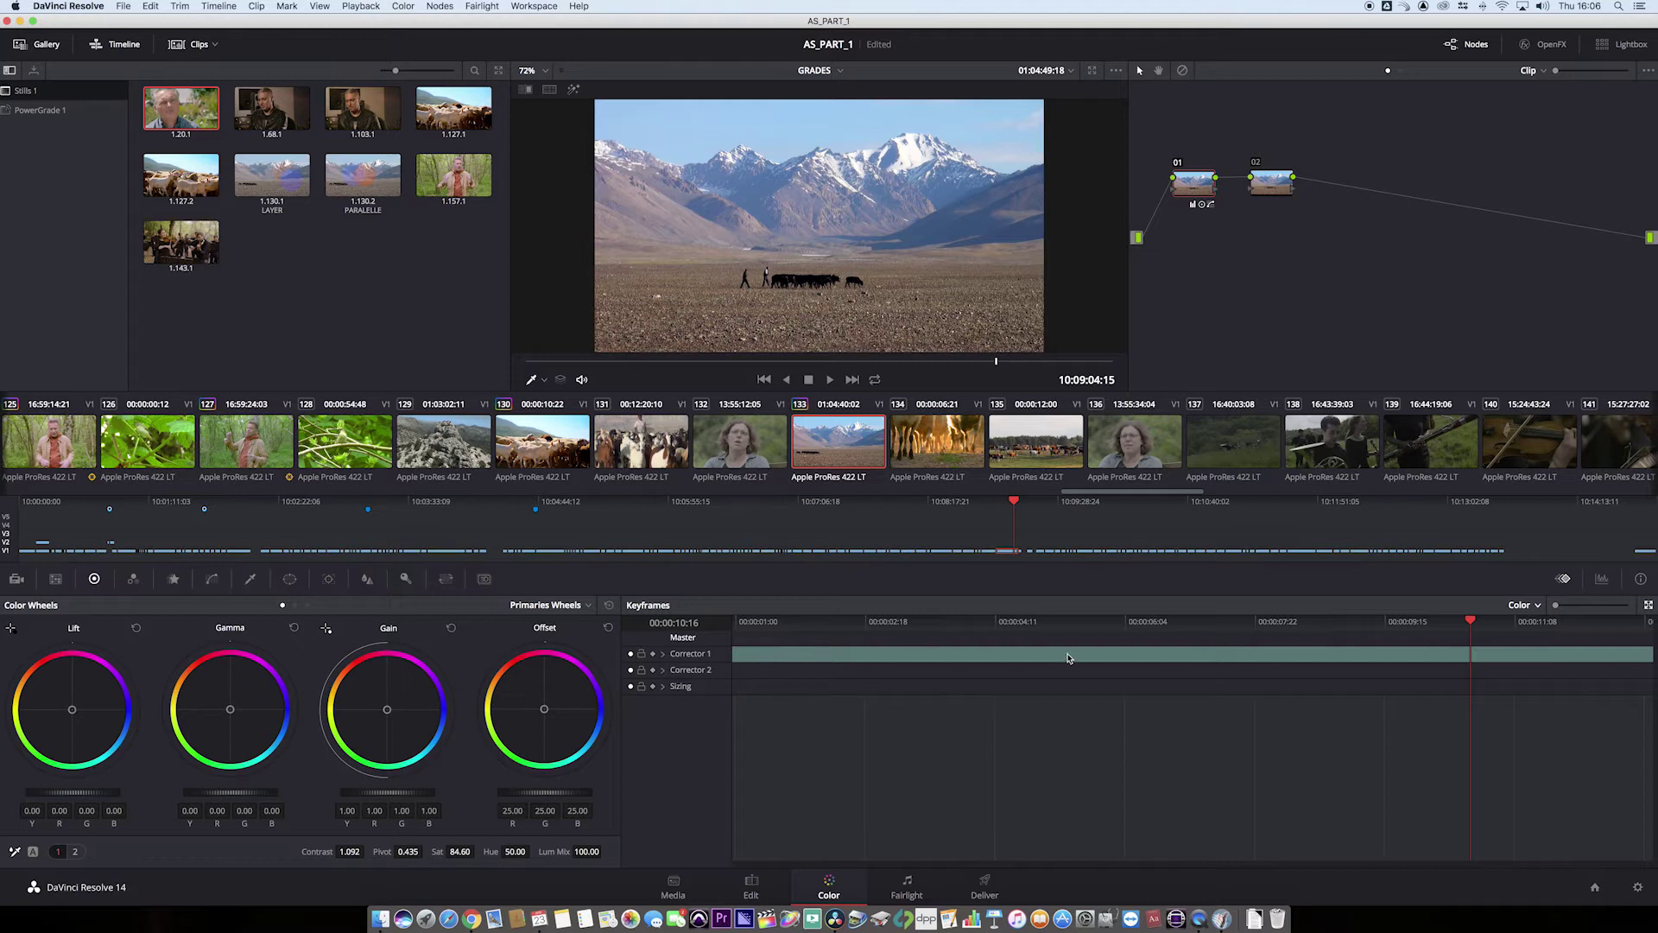
click(1267, 186)
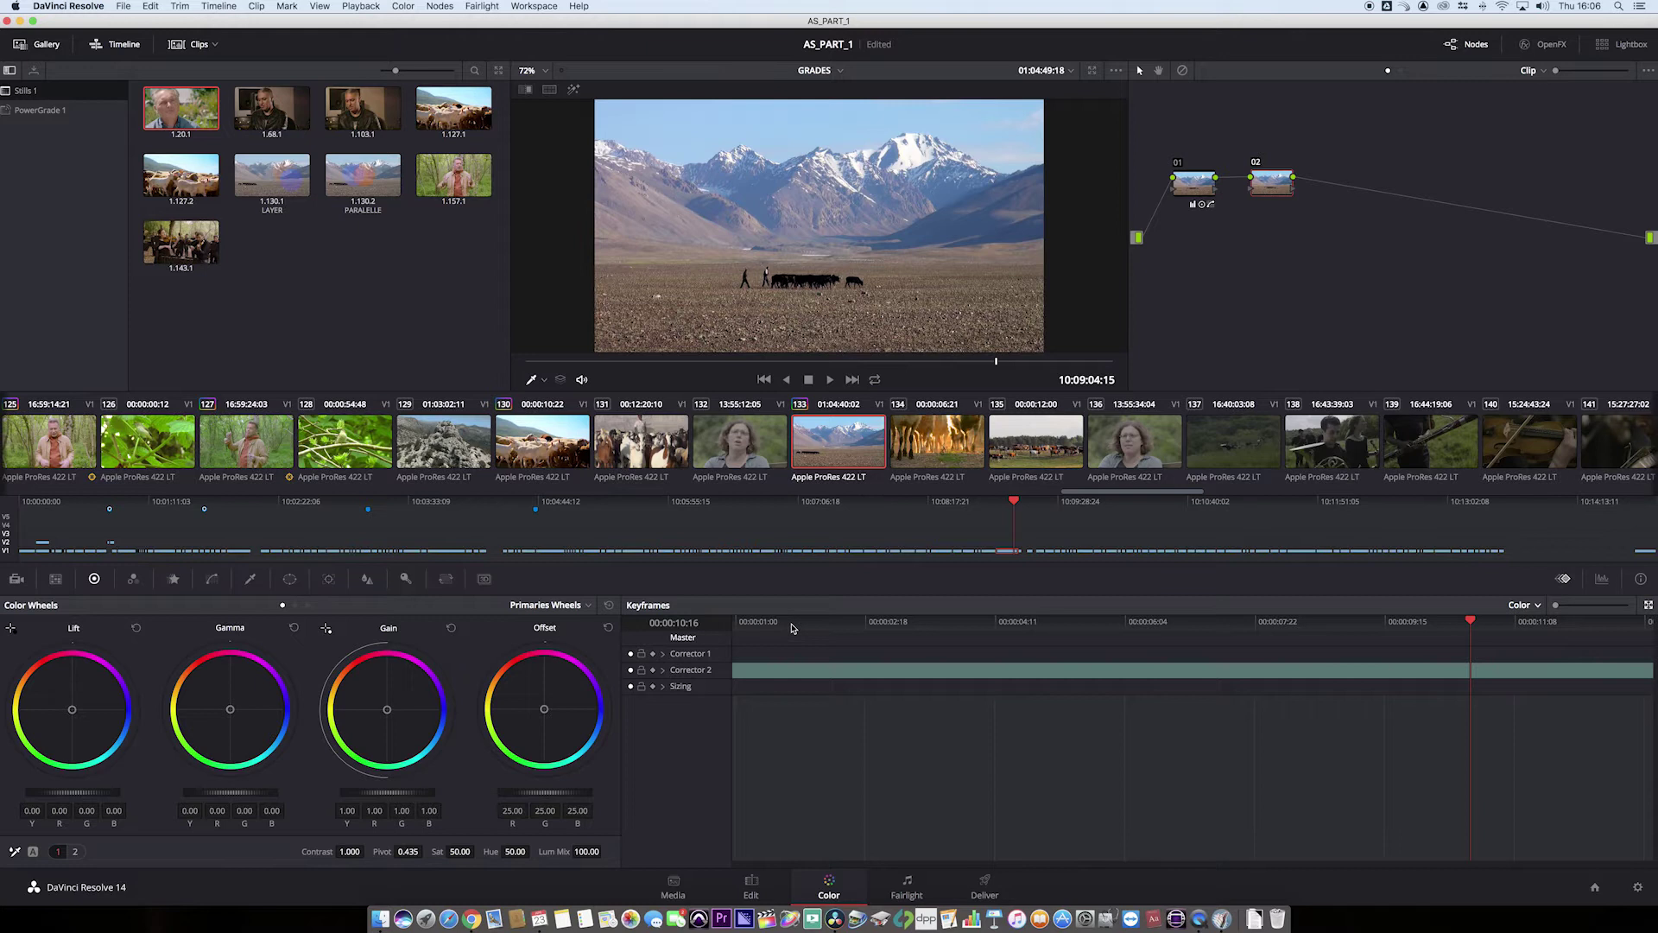
Step: Add dynamic keyframes to the Corrector 2 track at about 00:00:02:08 and 00:00:05:15
drag(787, 624, 827, 654)
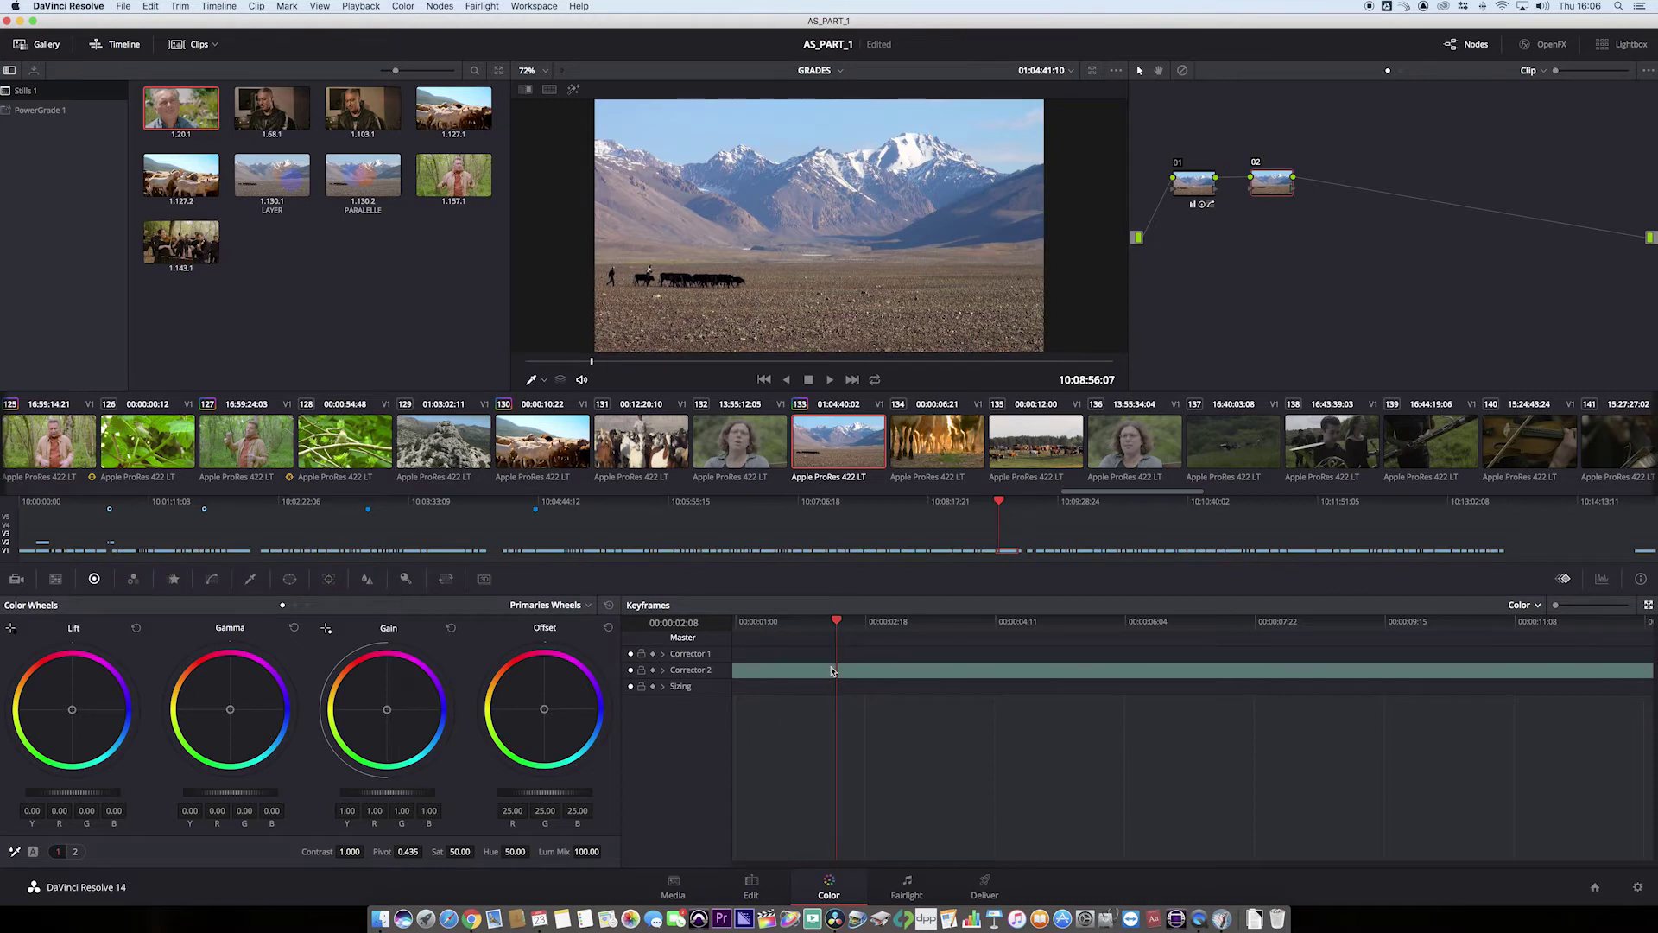
right_click(832, 671)
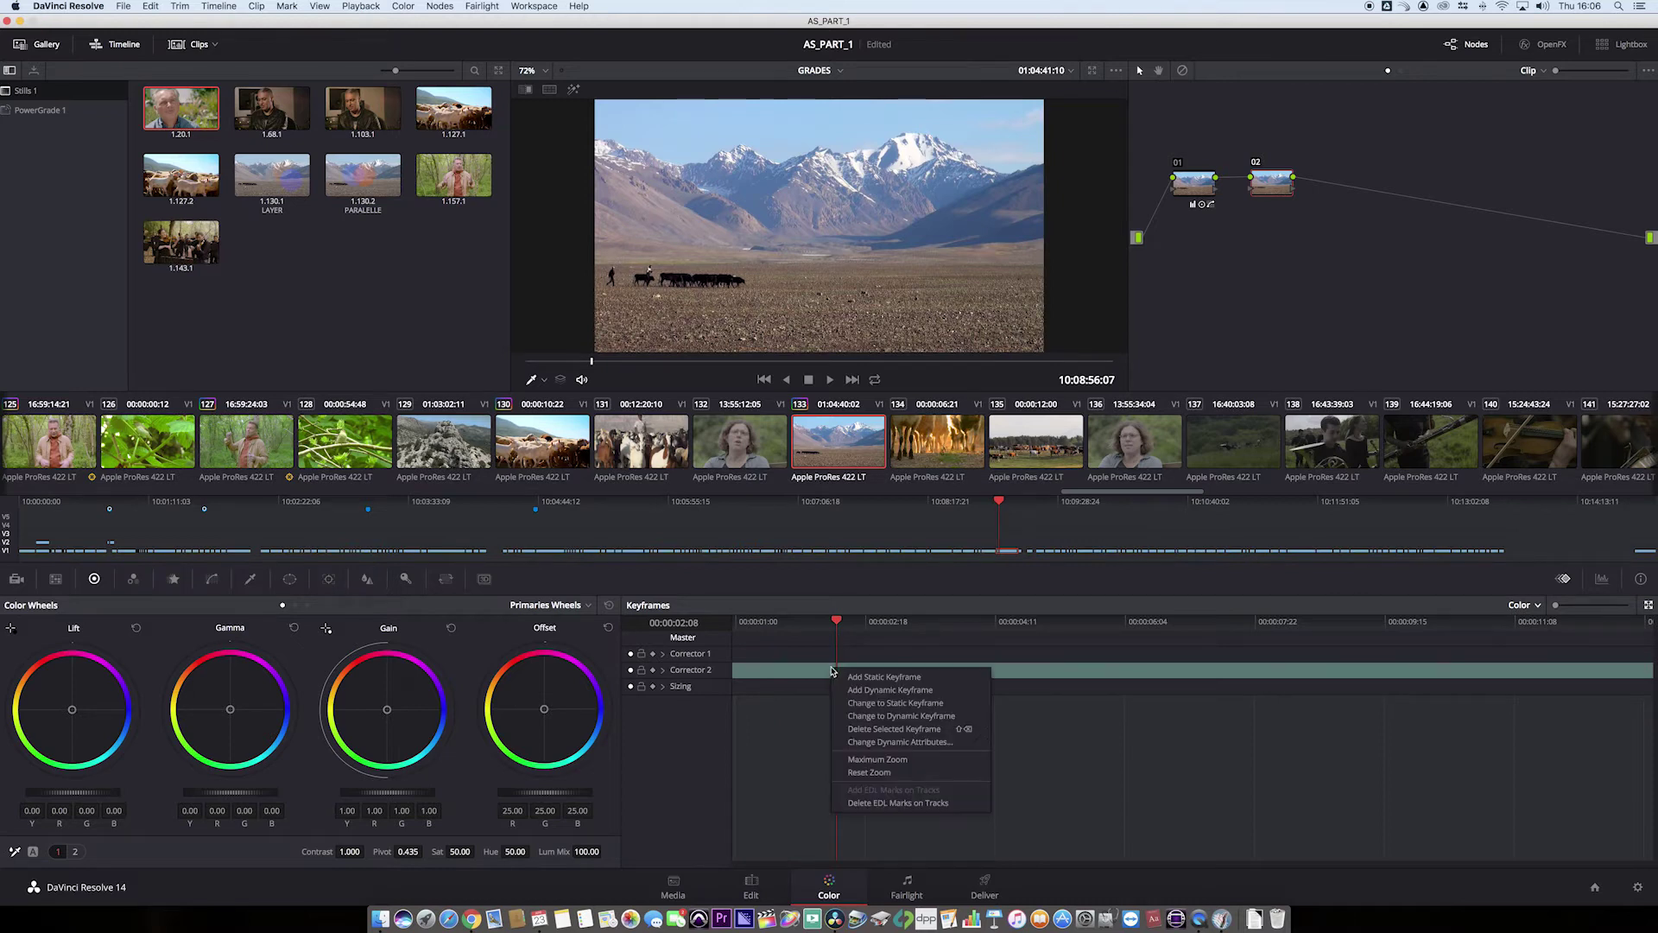
click(962, 692)
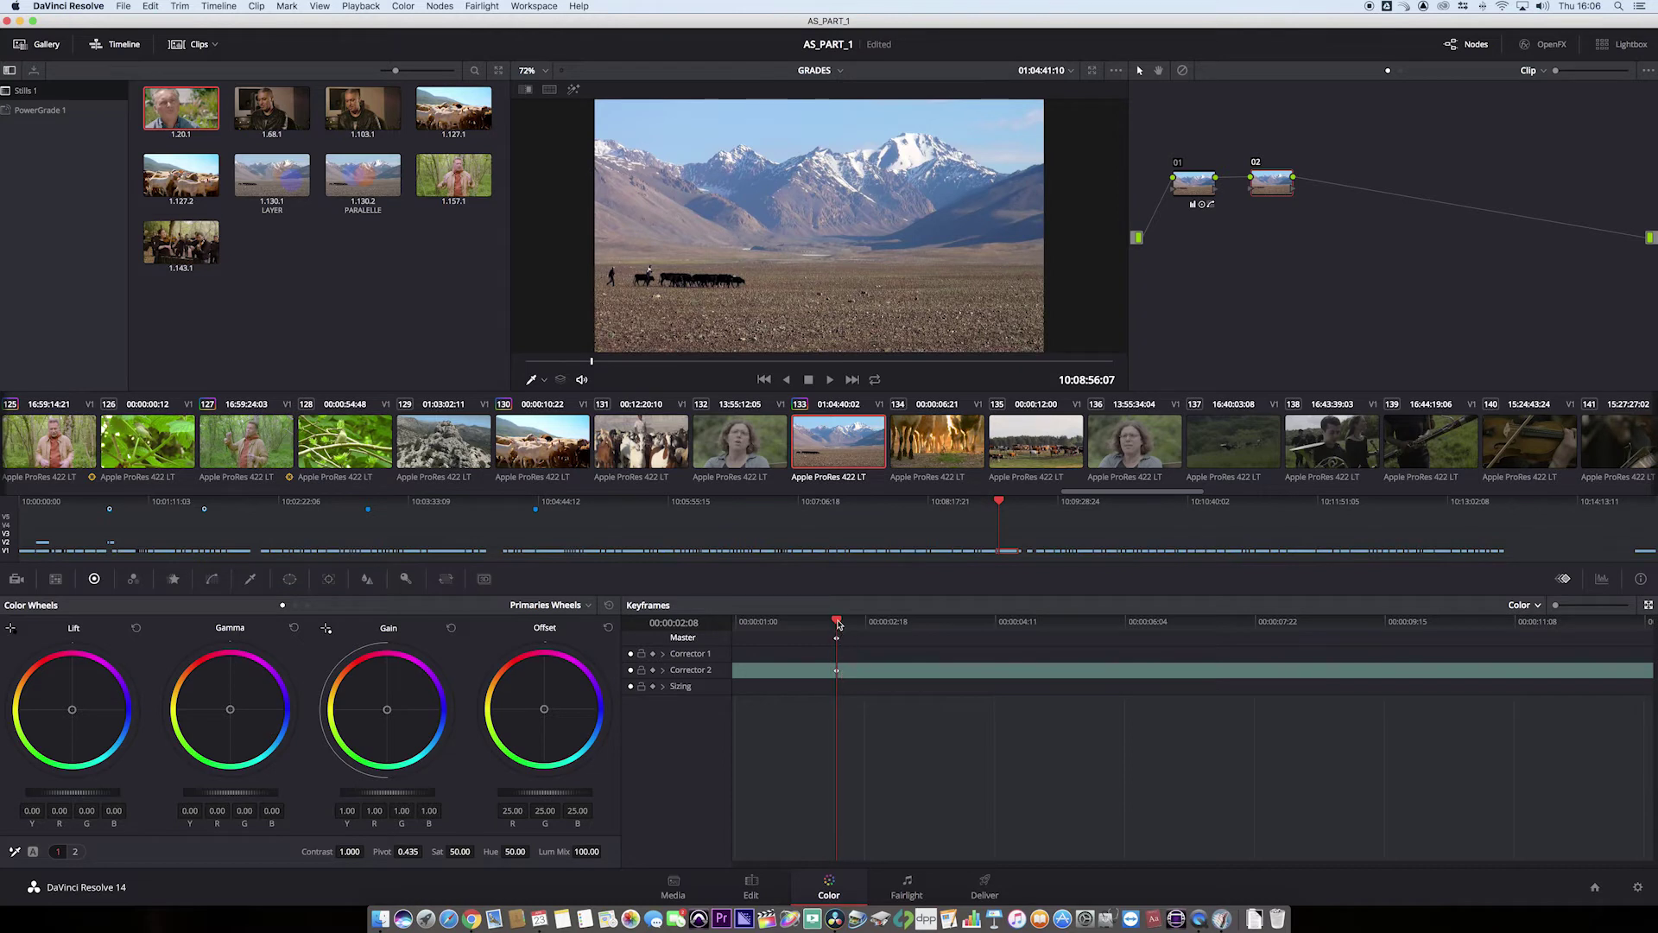
drag(836, 621, 1087, 634)
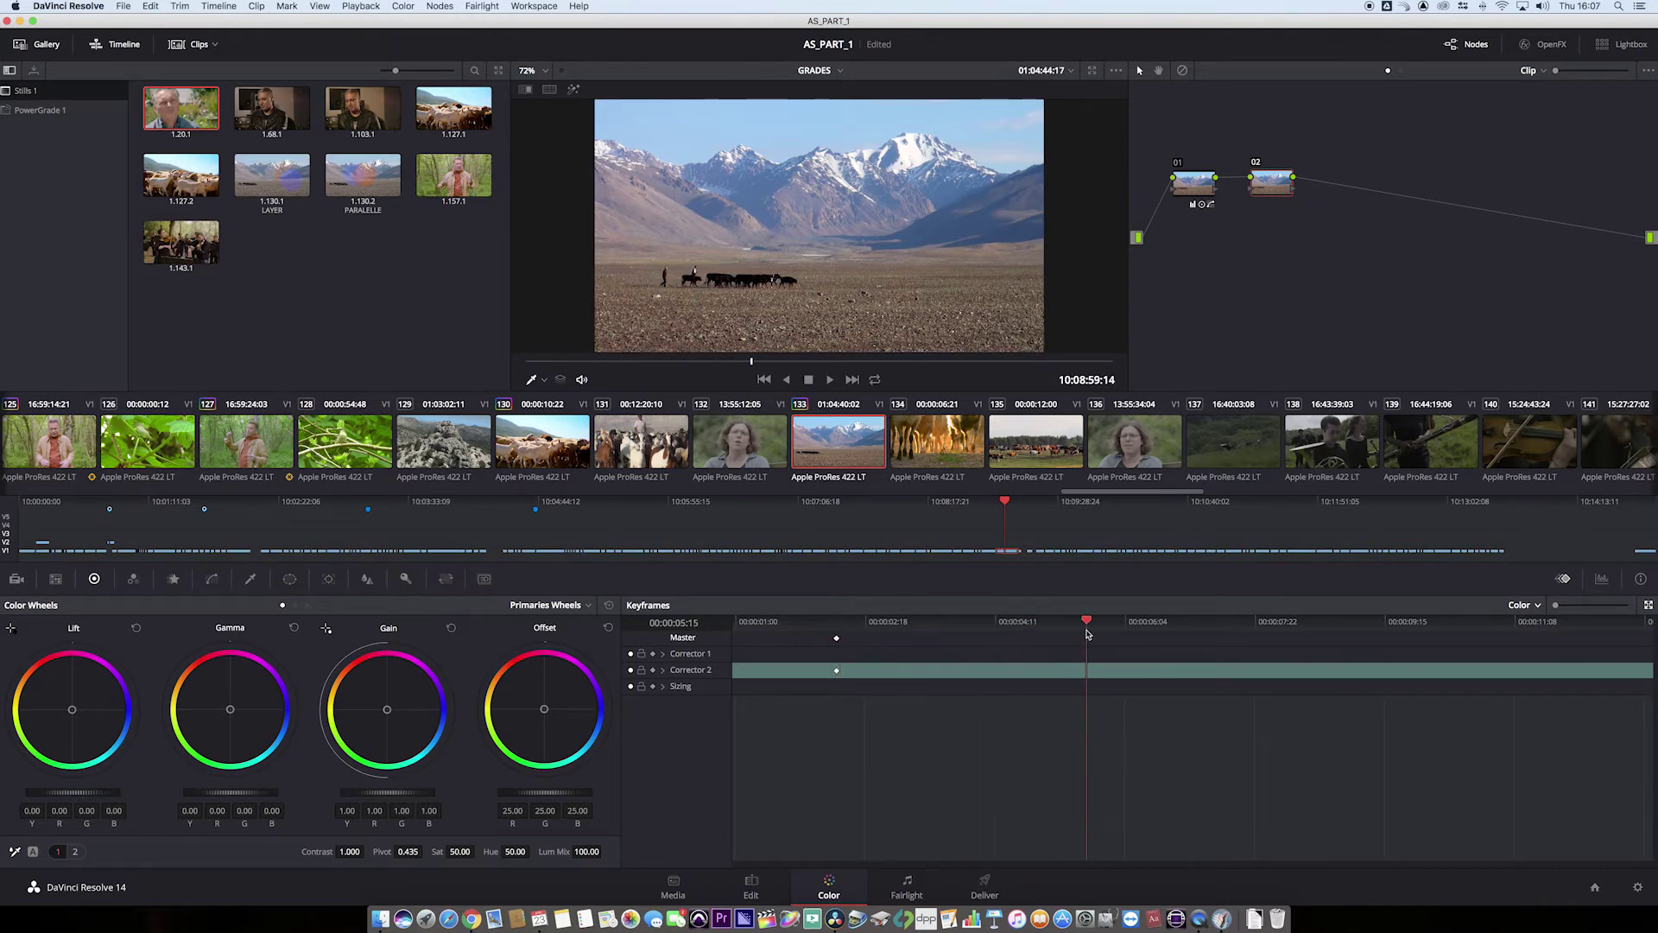
right_click(1095, 671)
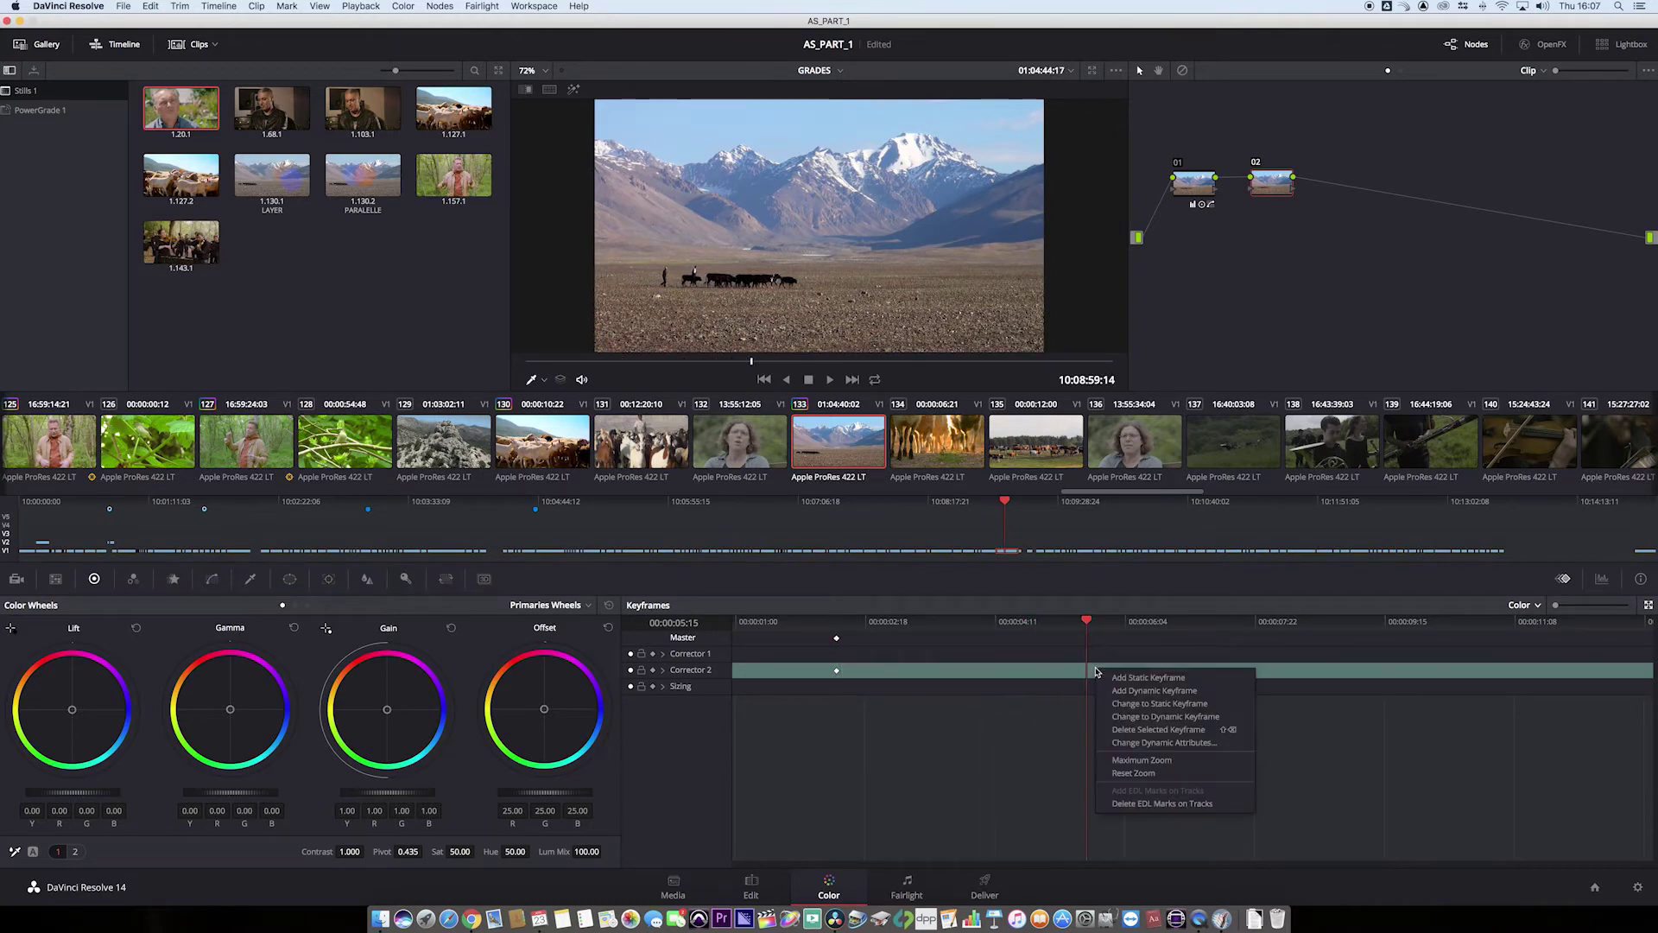
click(1180, 692)
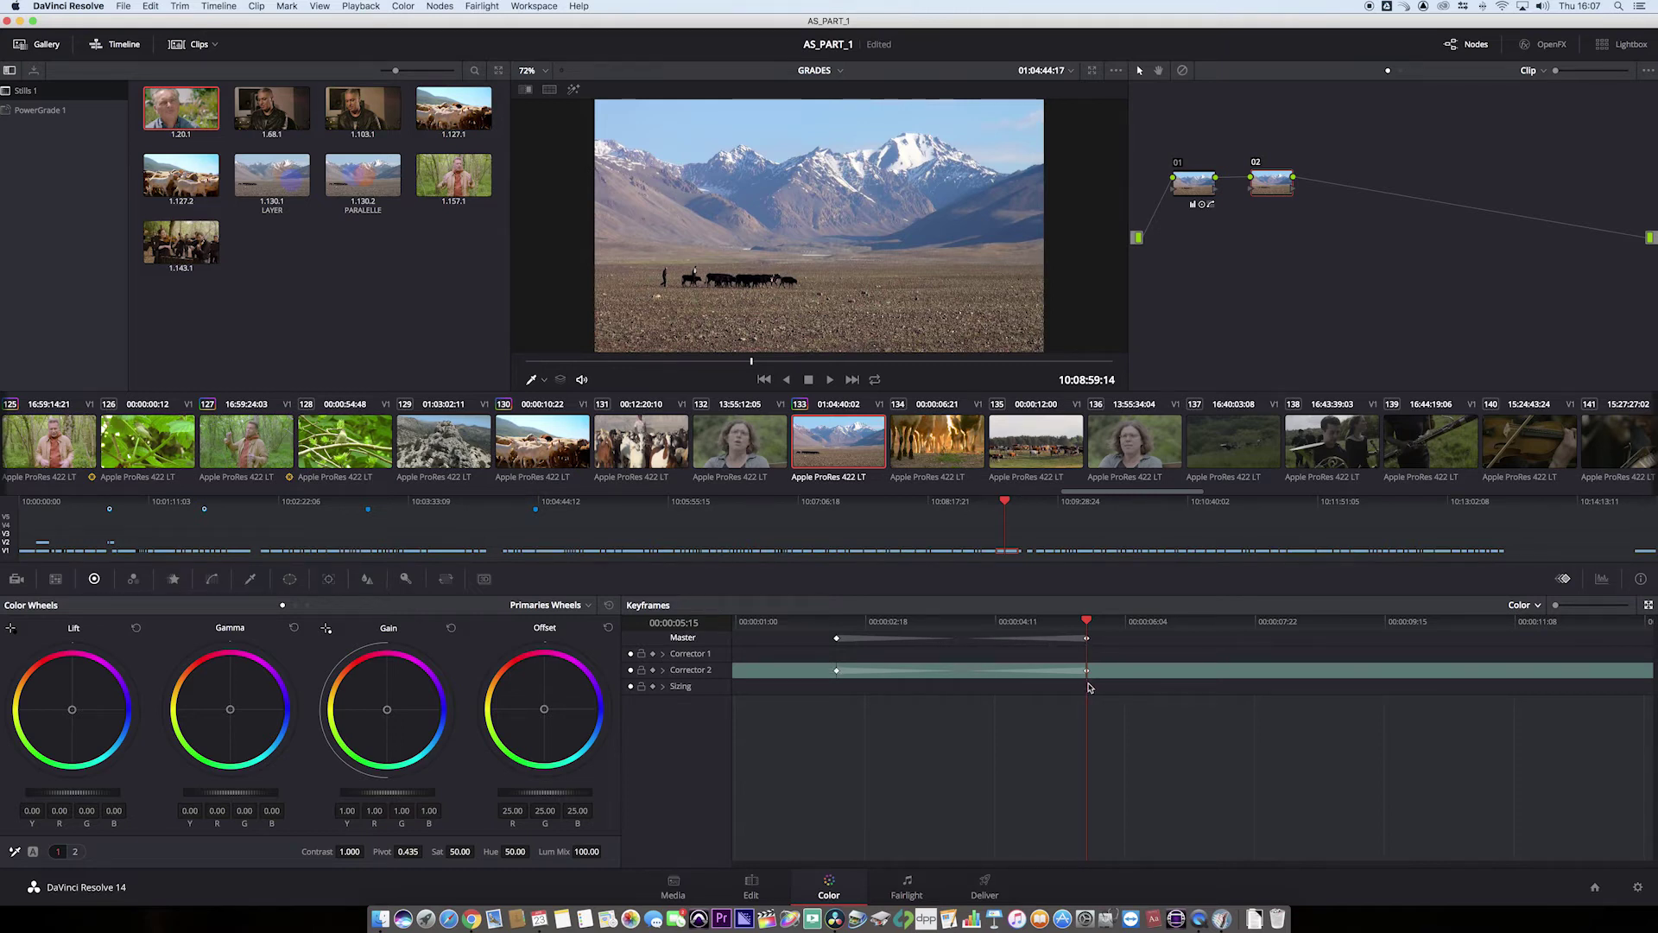
Step: At the 00:00:05:15 keyframe, lower Gain to 0.47, darken Gamma and tint Lift blue
drag(812, 627, 1087, 626)
drag(420, 796, 216, 794)
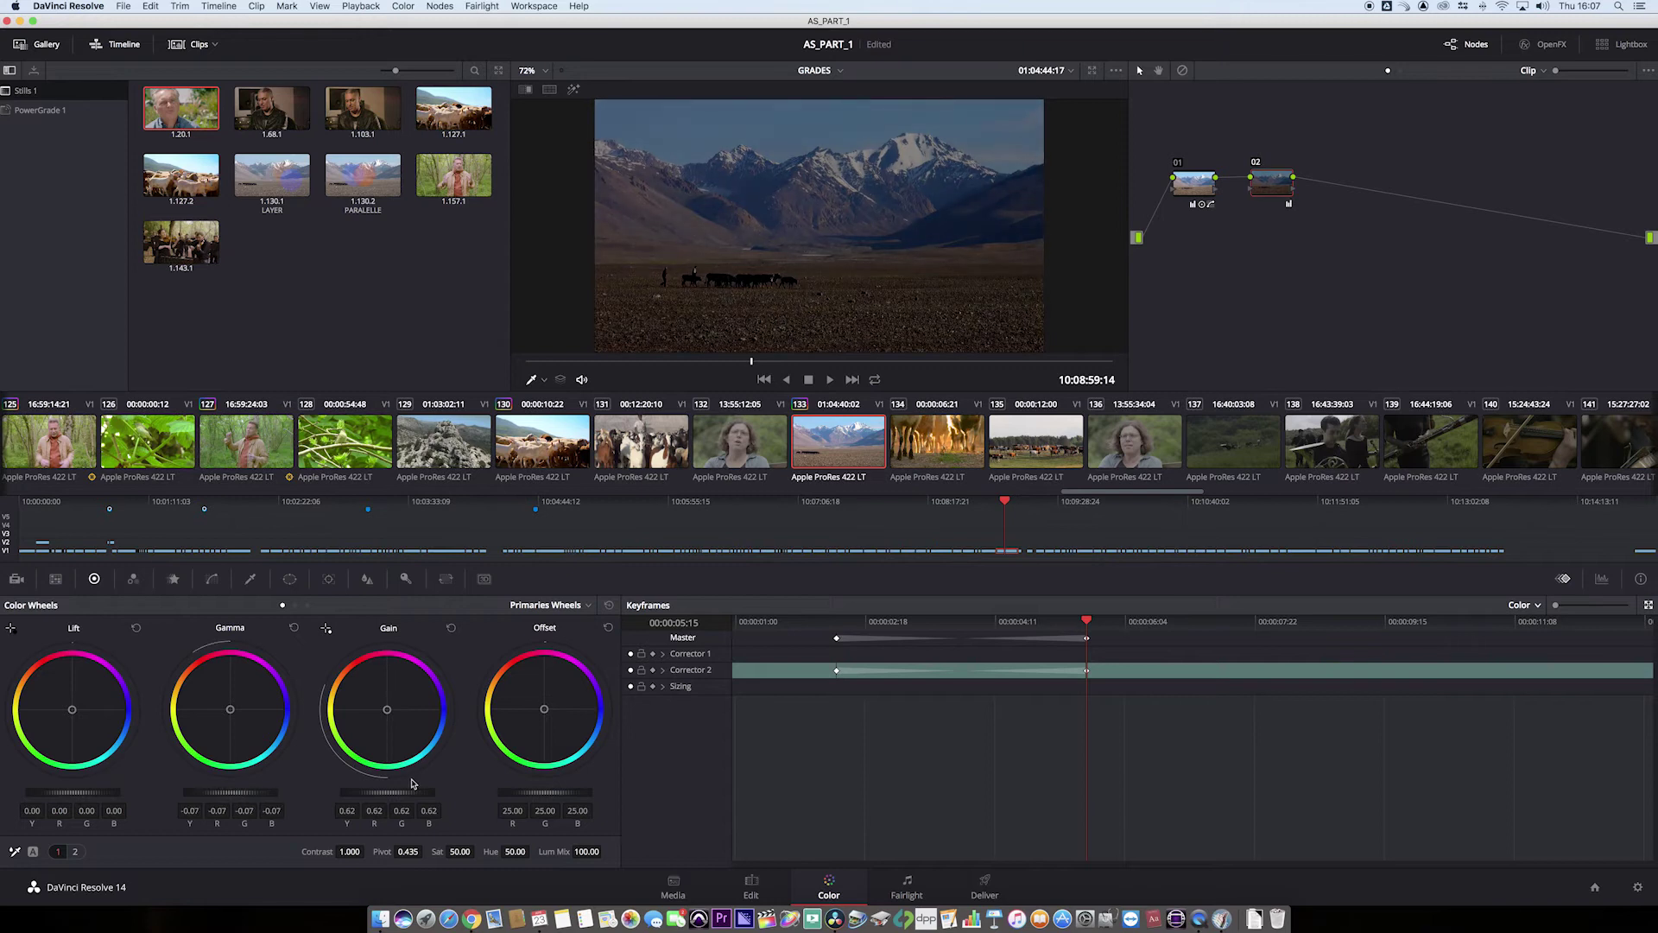
drag(422, 794, 379, 794)
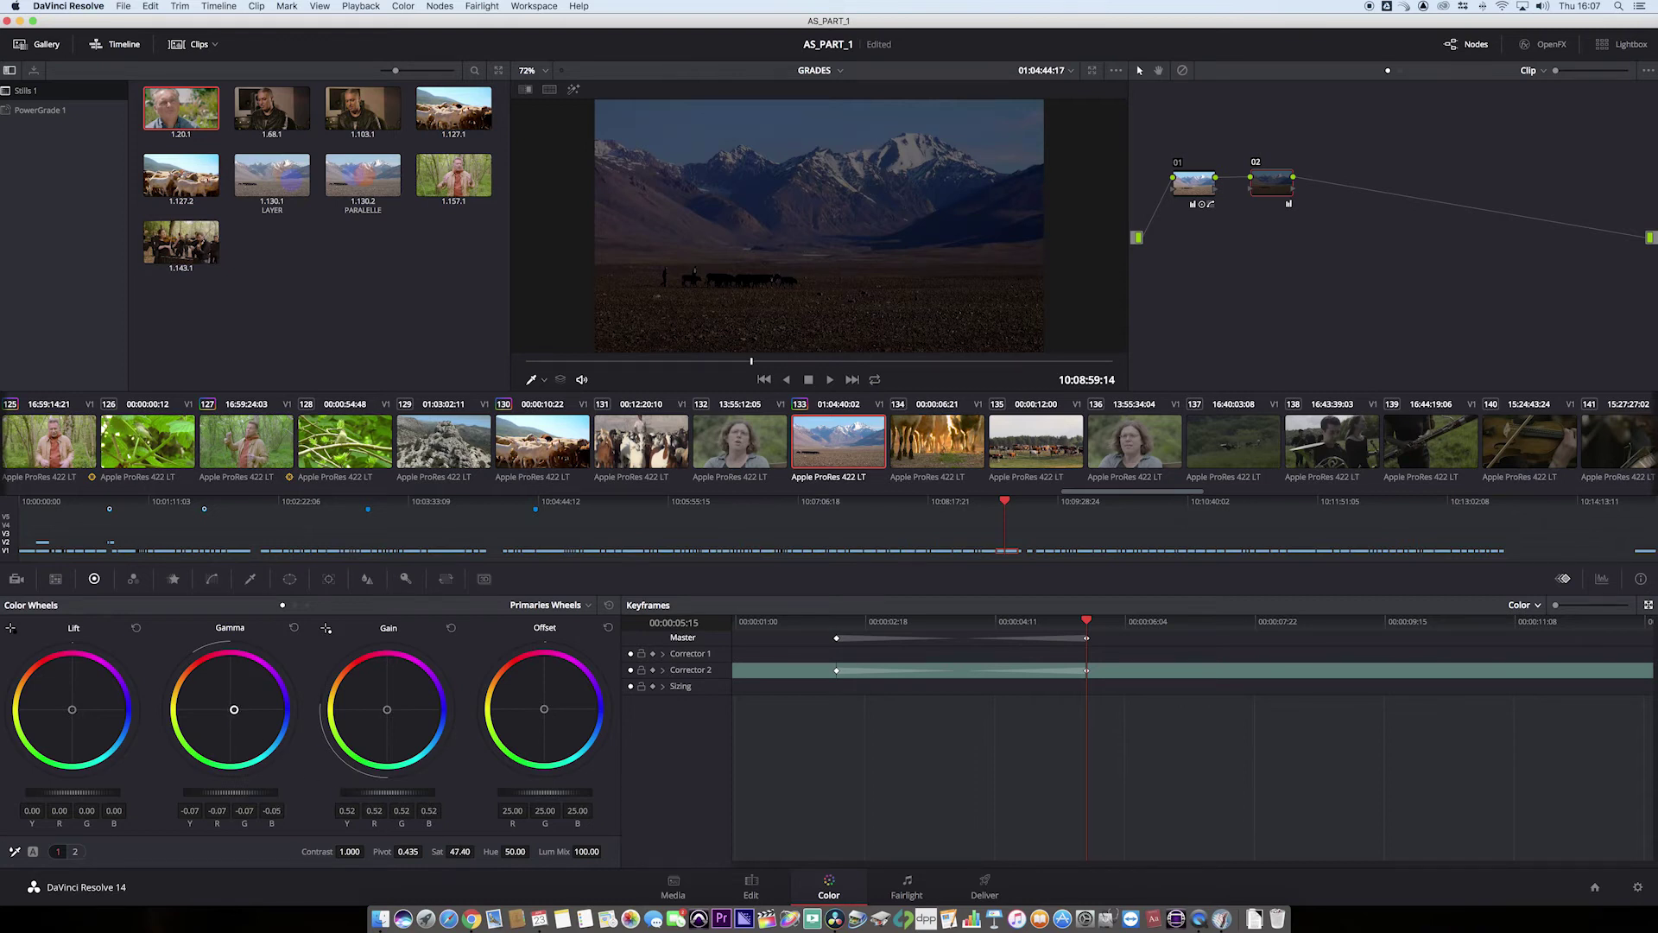
drag(73, 709, 77, 712)
drag(406, 797, 380, 796)
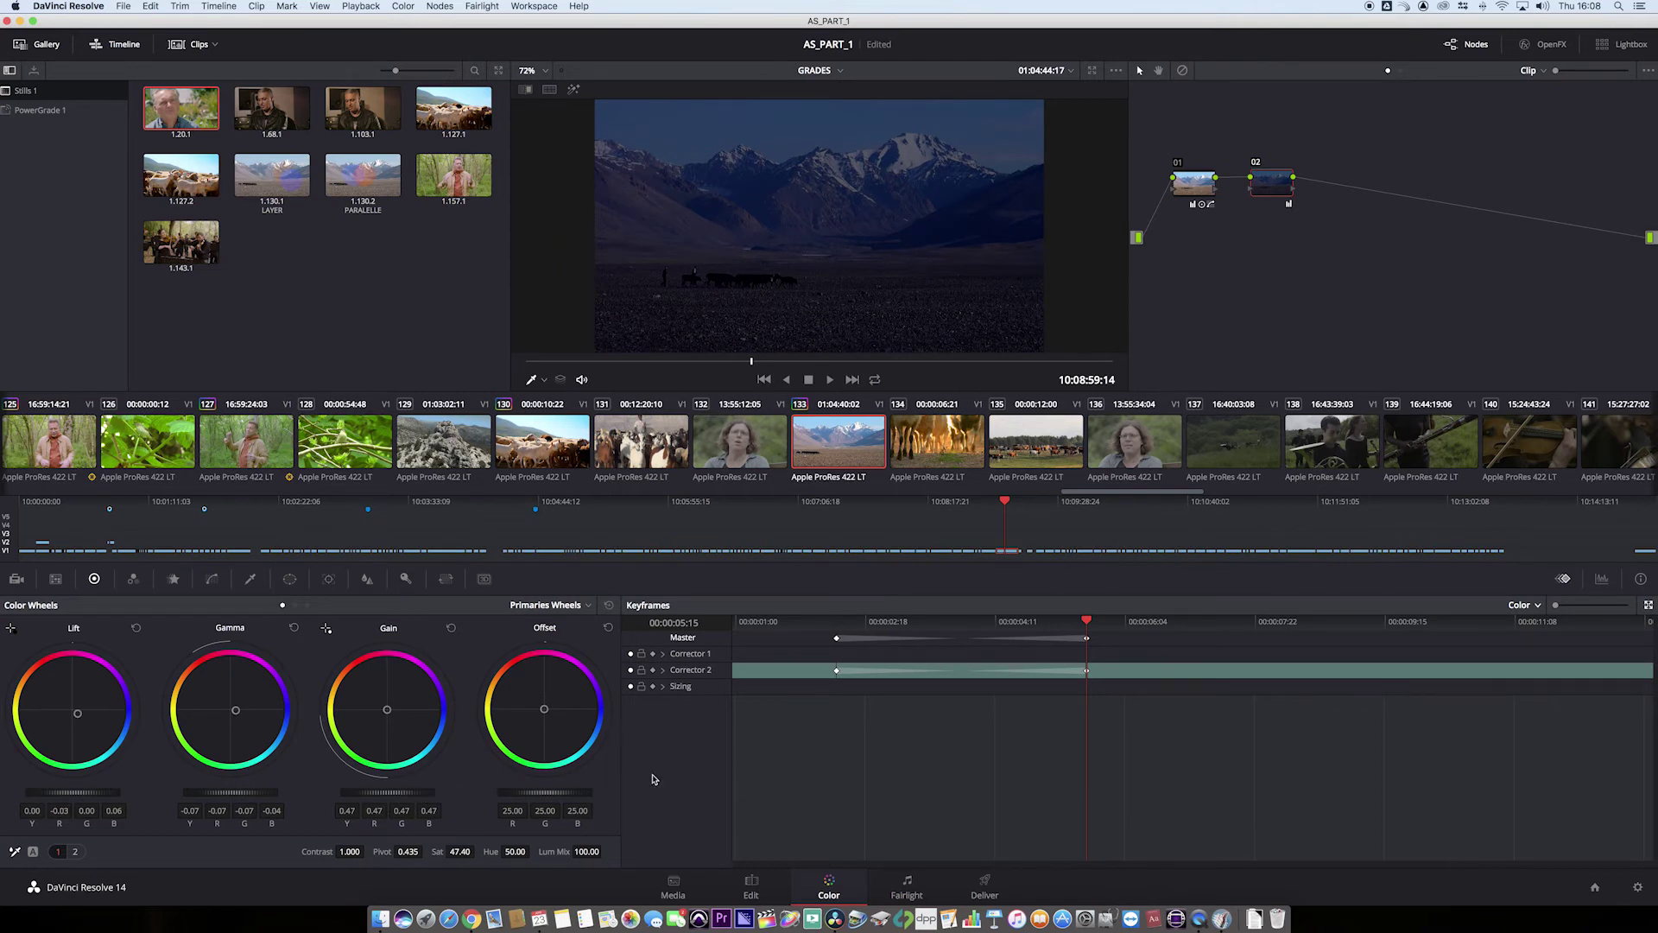
Step: Play the clip from the start to review the initial day-to-night transition
click(790, 629)
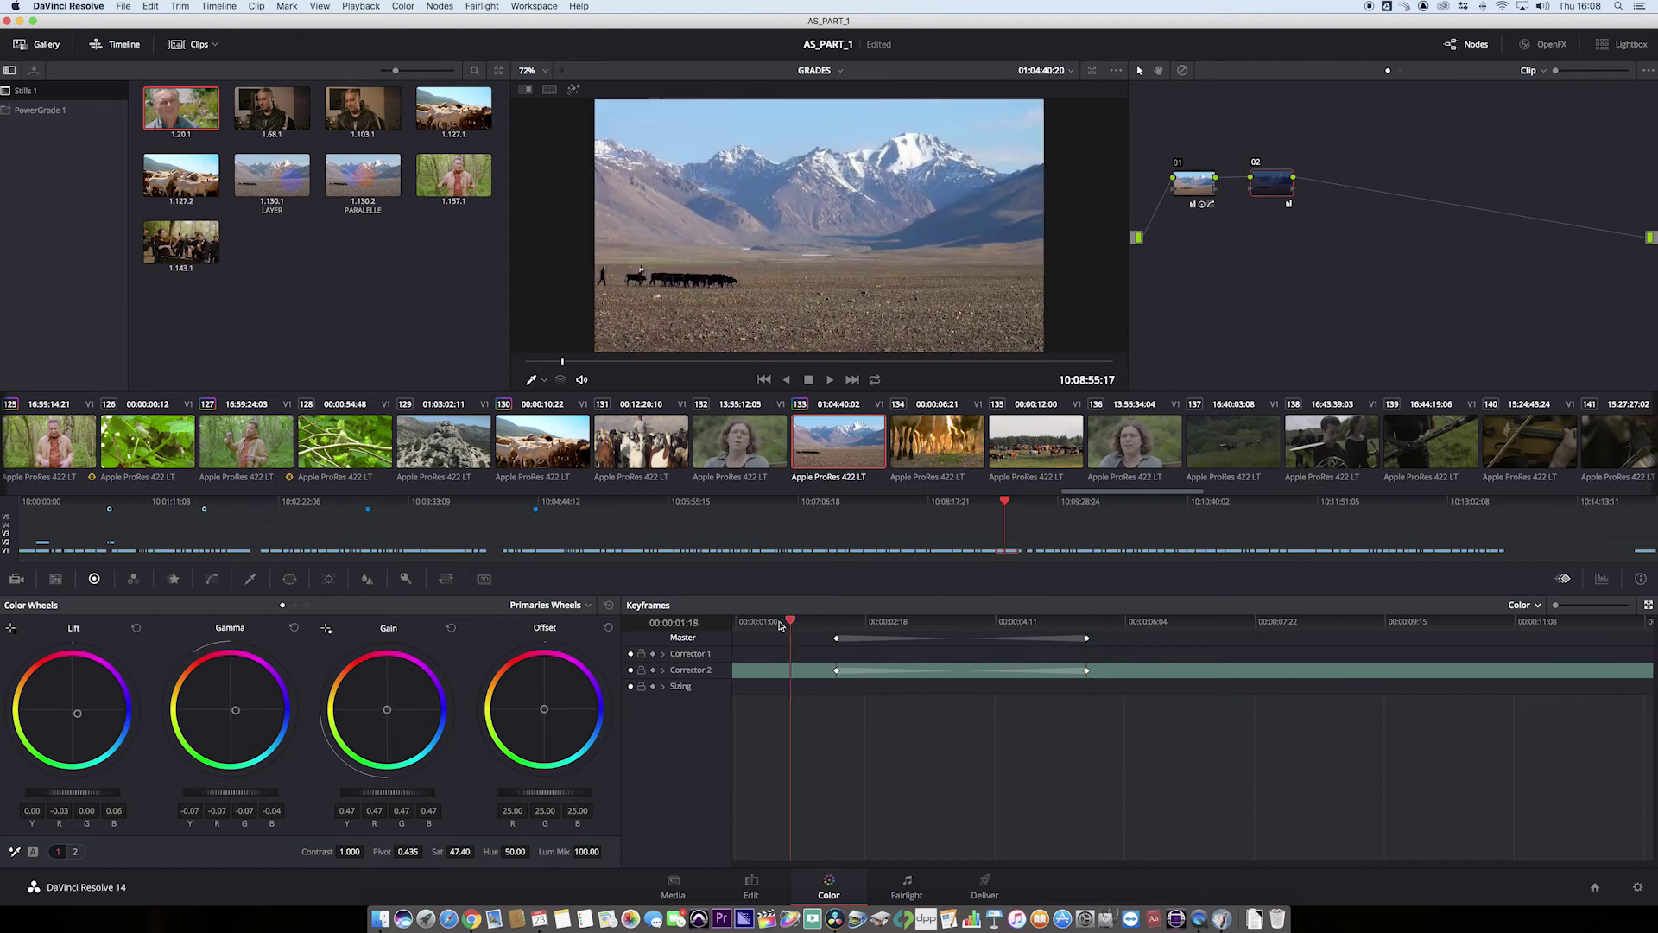
click(732, 623)
key(space)
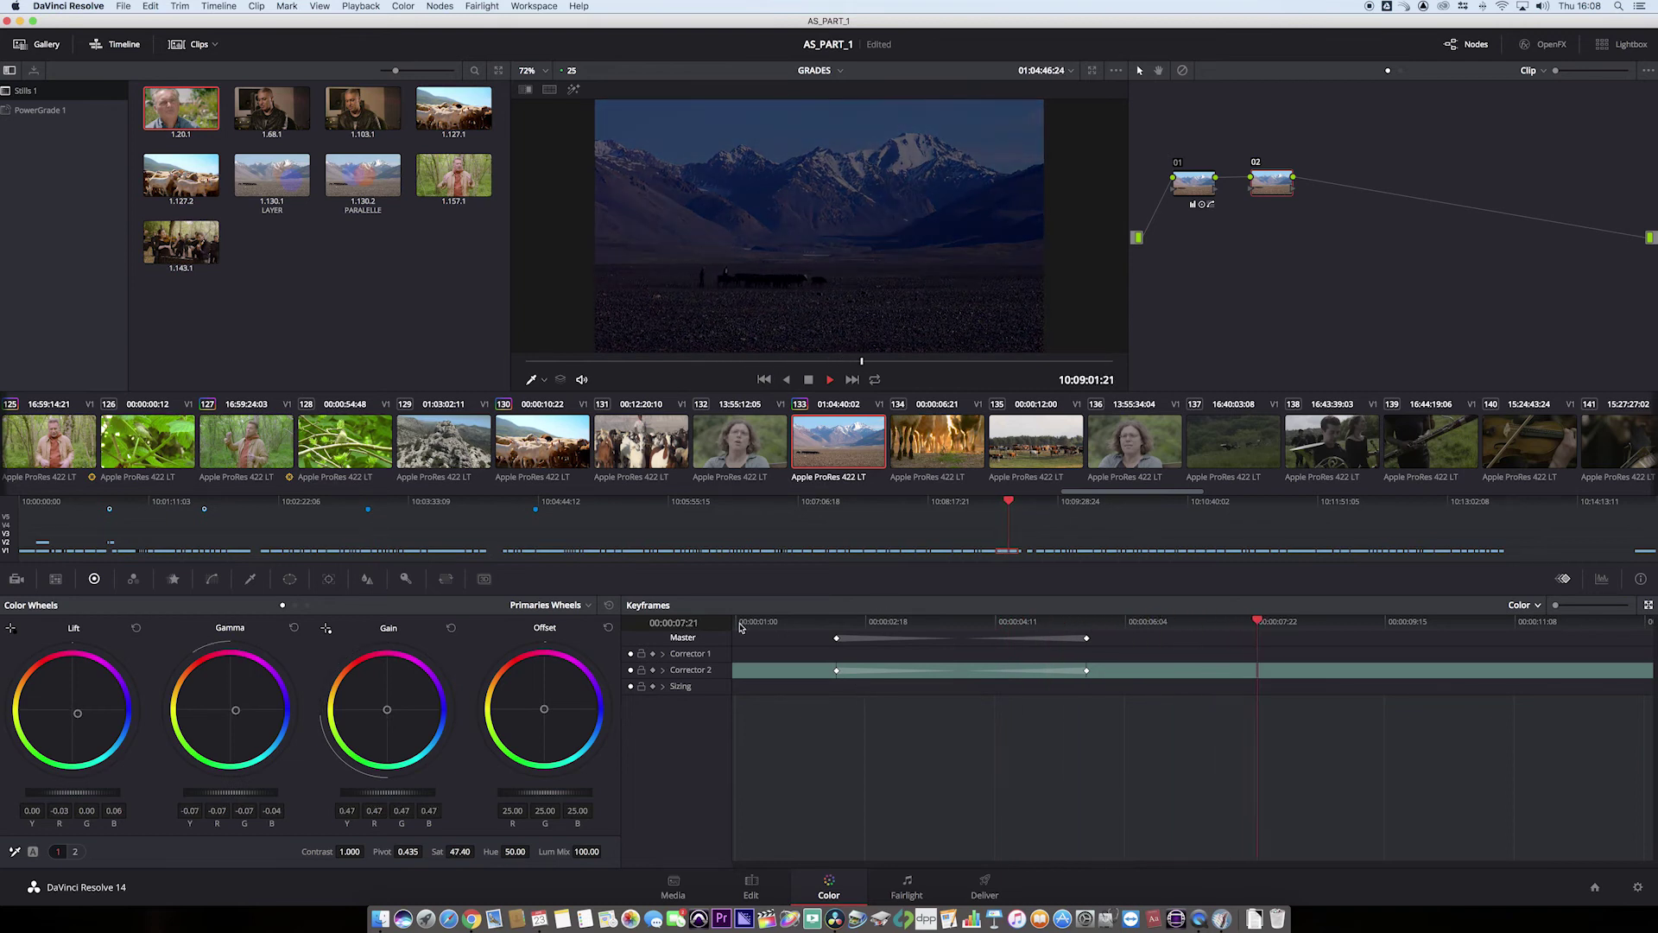
key(space)
drag(791, 628, 1218, 661)
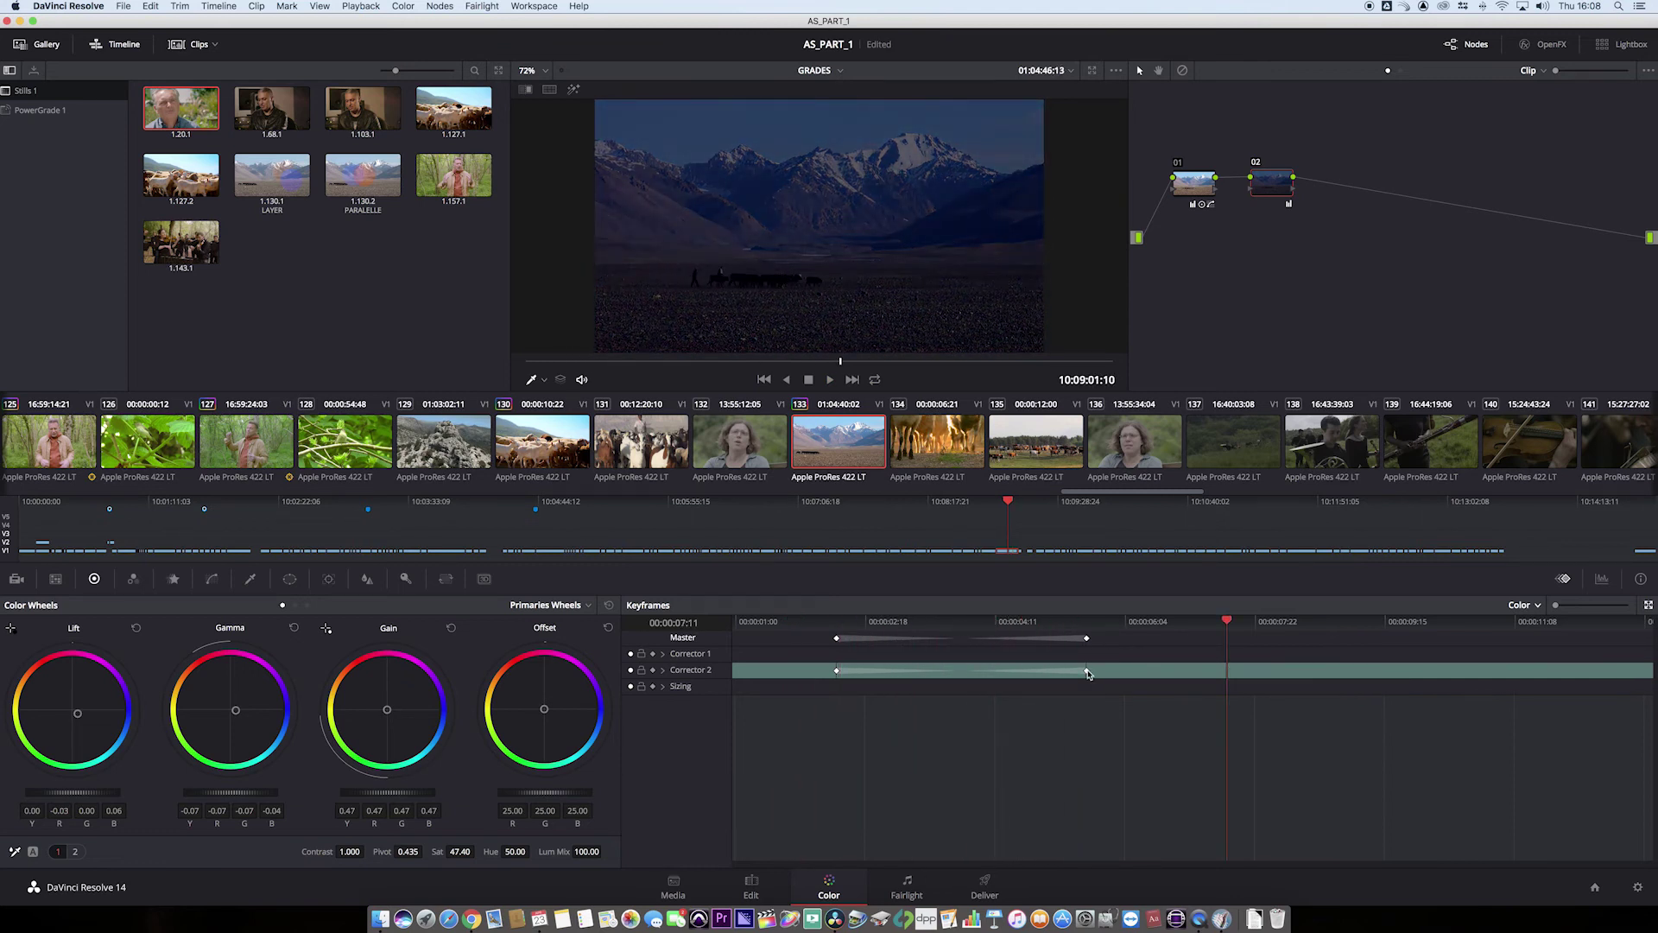
Step: Try moving the night keyframe earlier, around three seconds, and replay the quicker transition
drag(1086, 639, 882, 642)
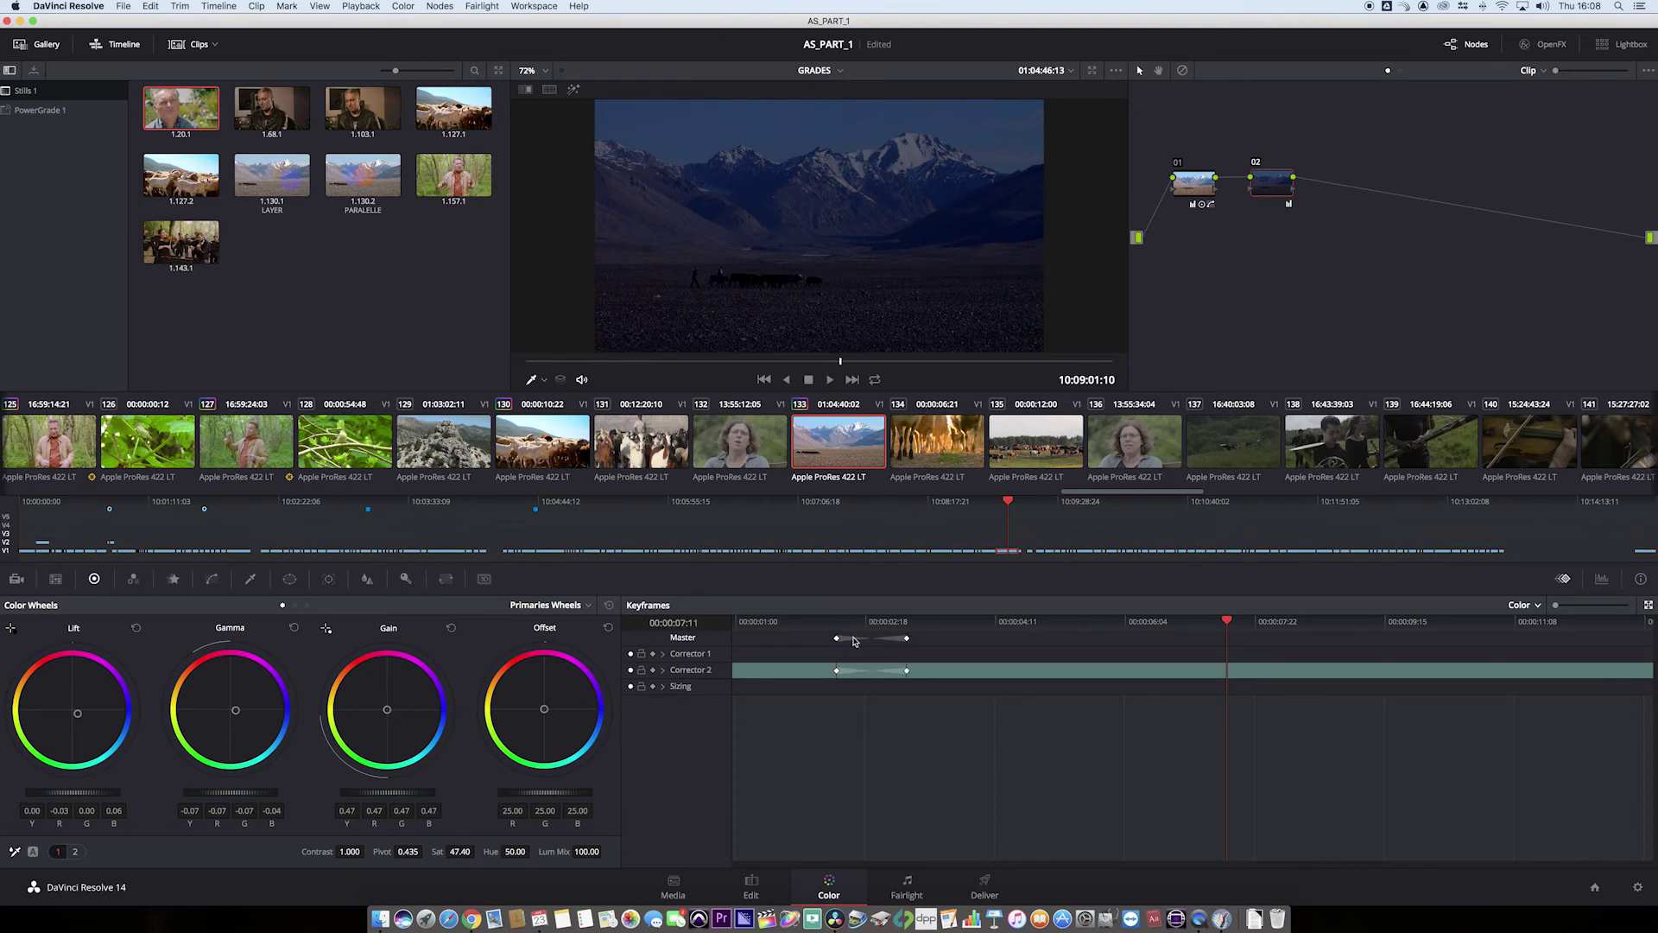
click(780, 628)
key(space)
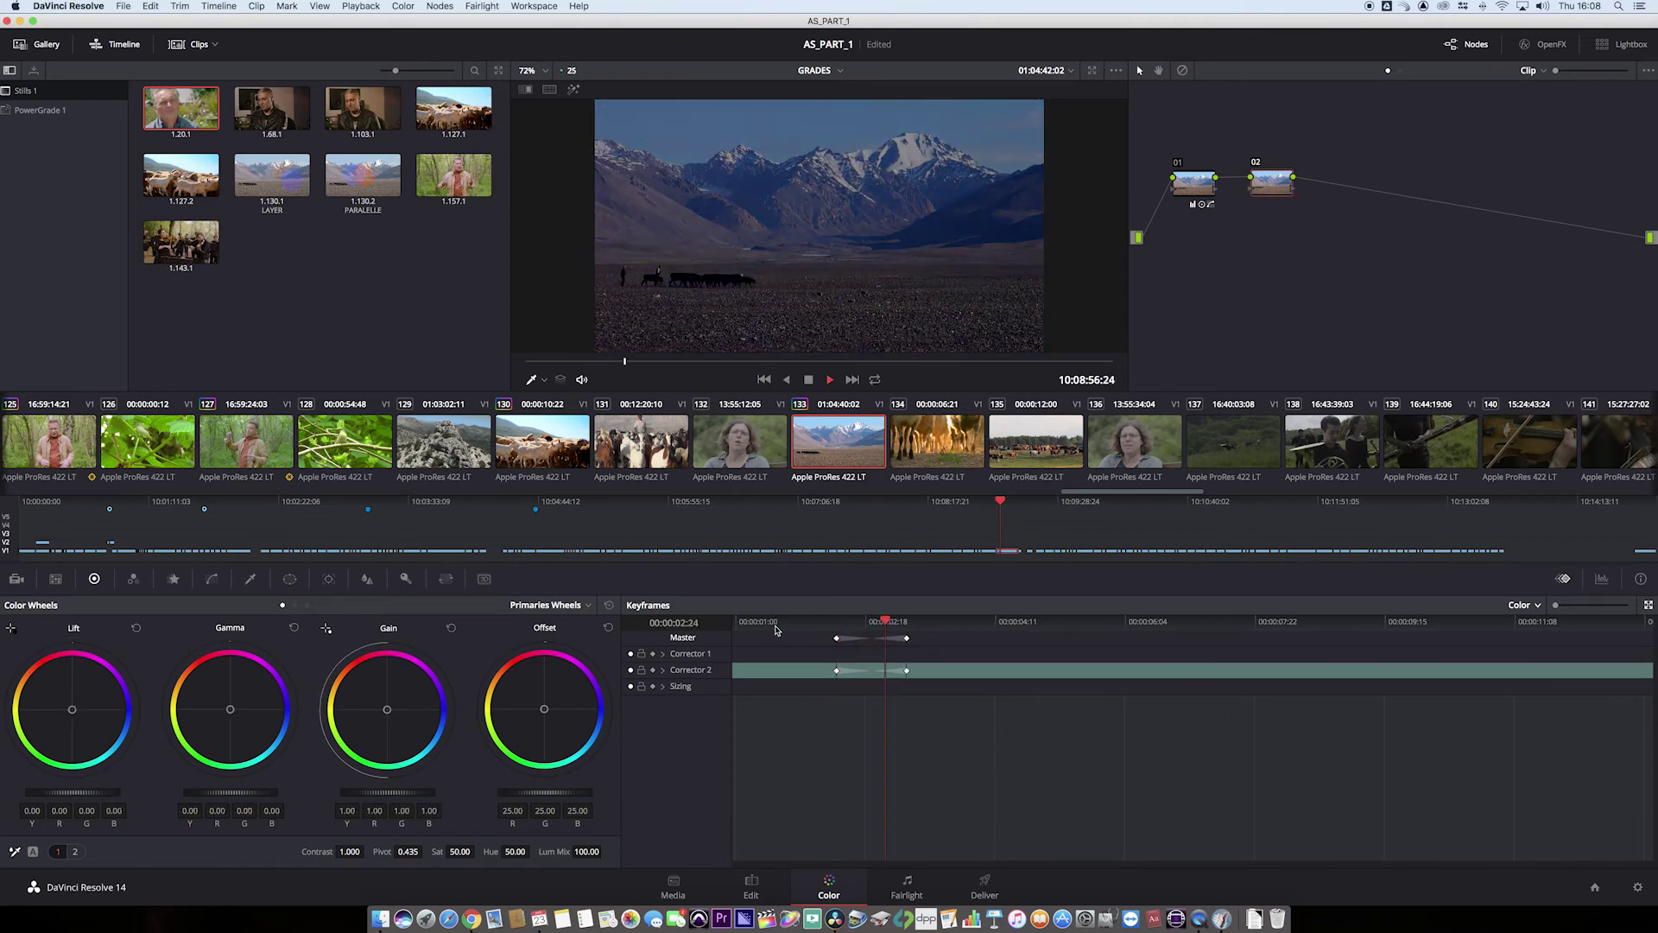
key(space)
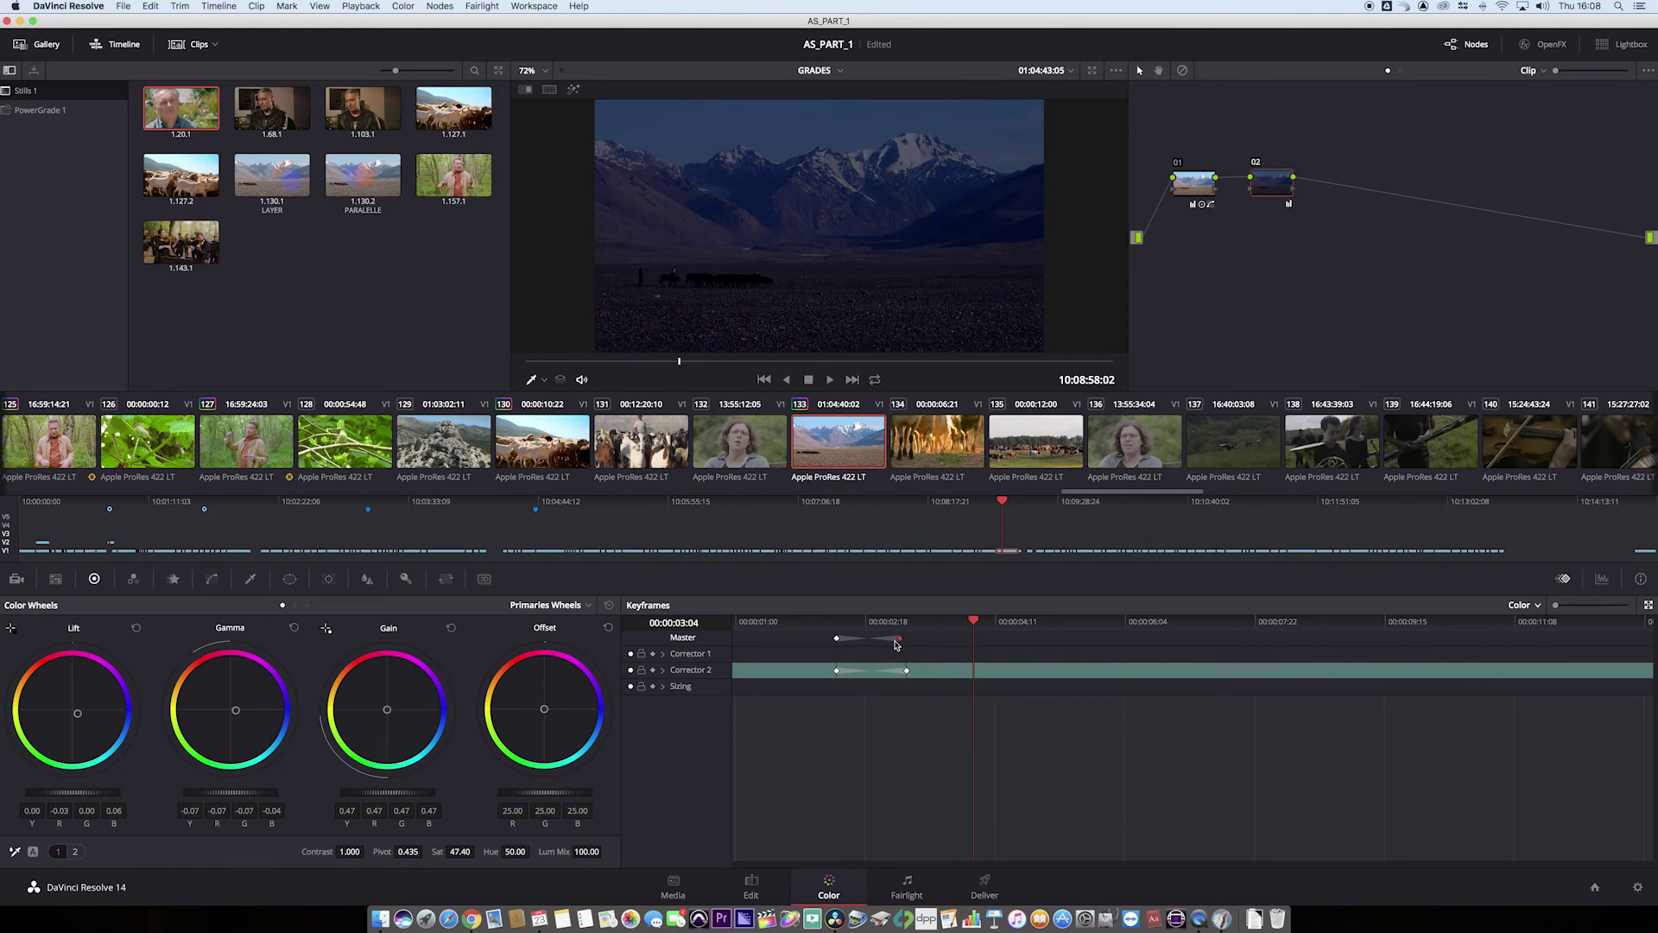
drag(896, 641, 870, 641)
click(775, 623)
key(space)
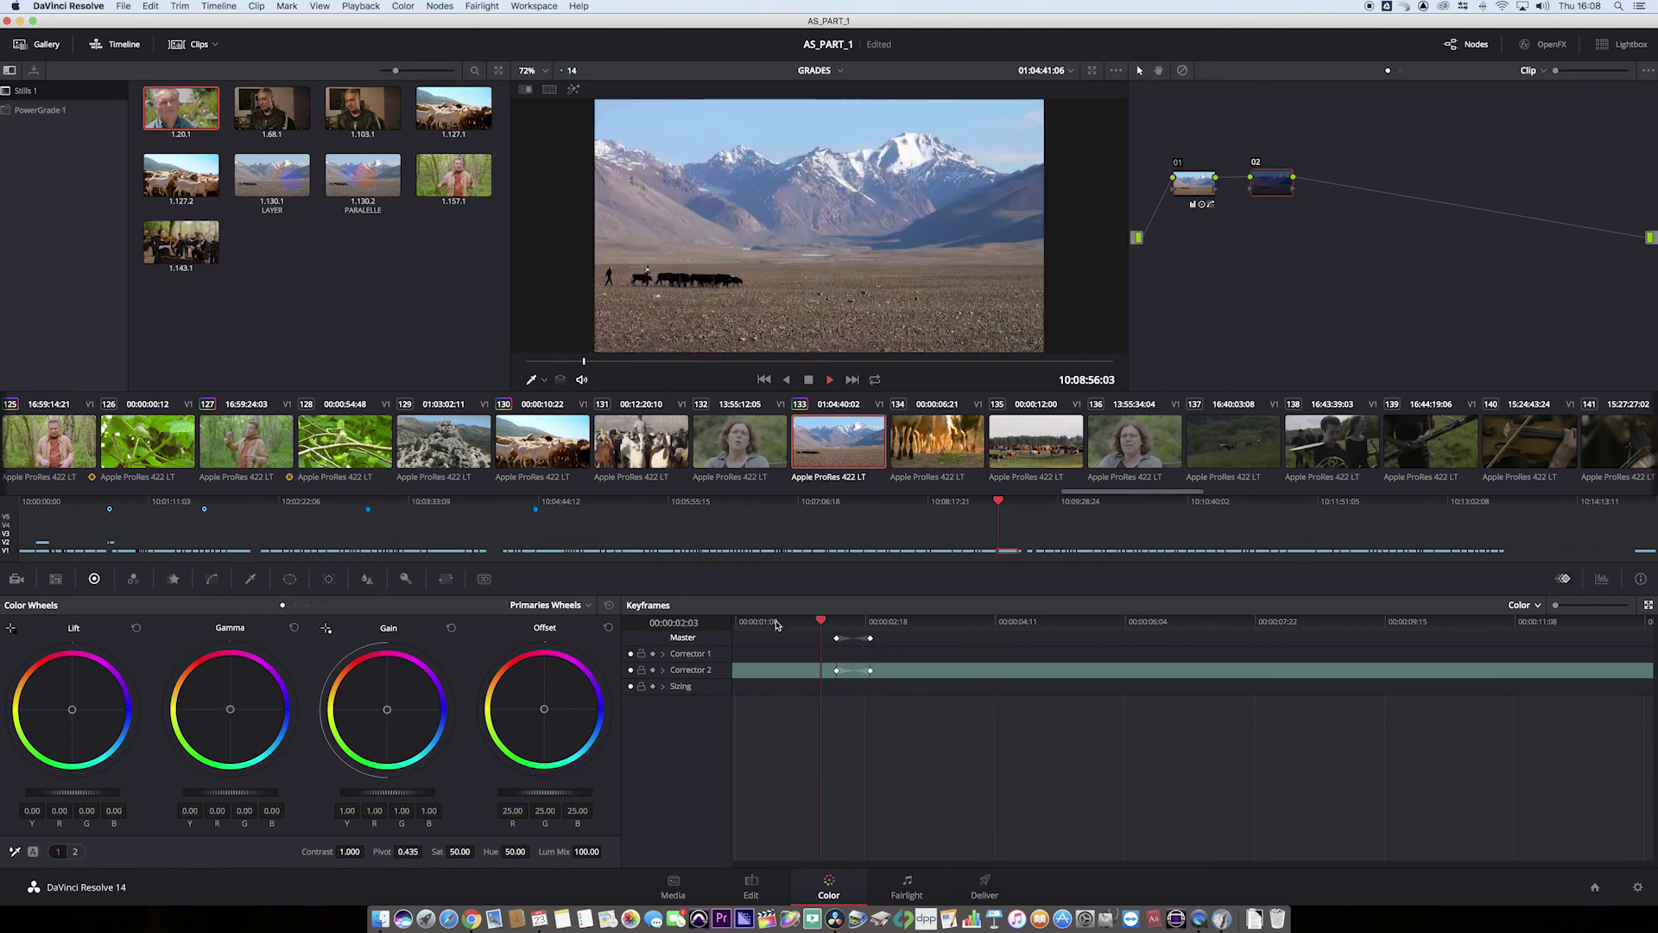
key(space)
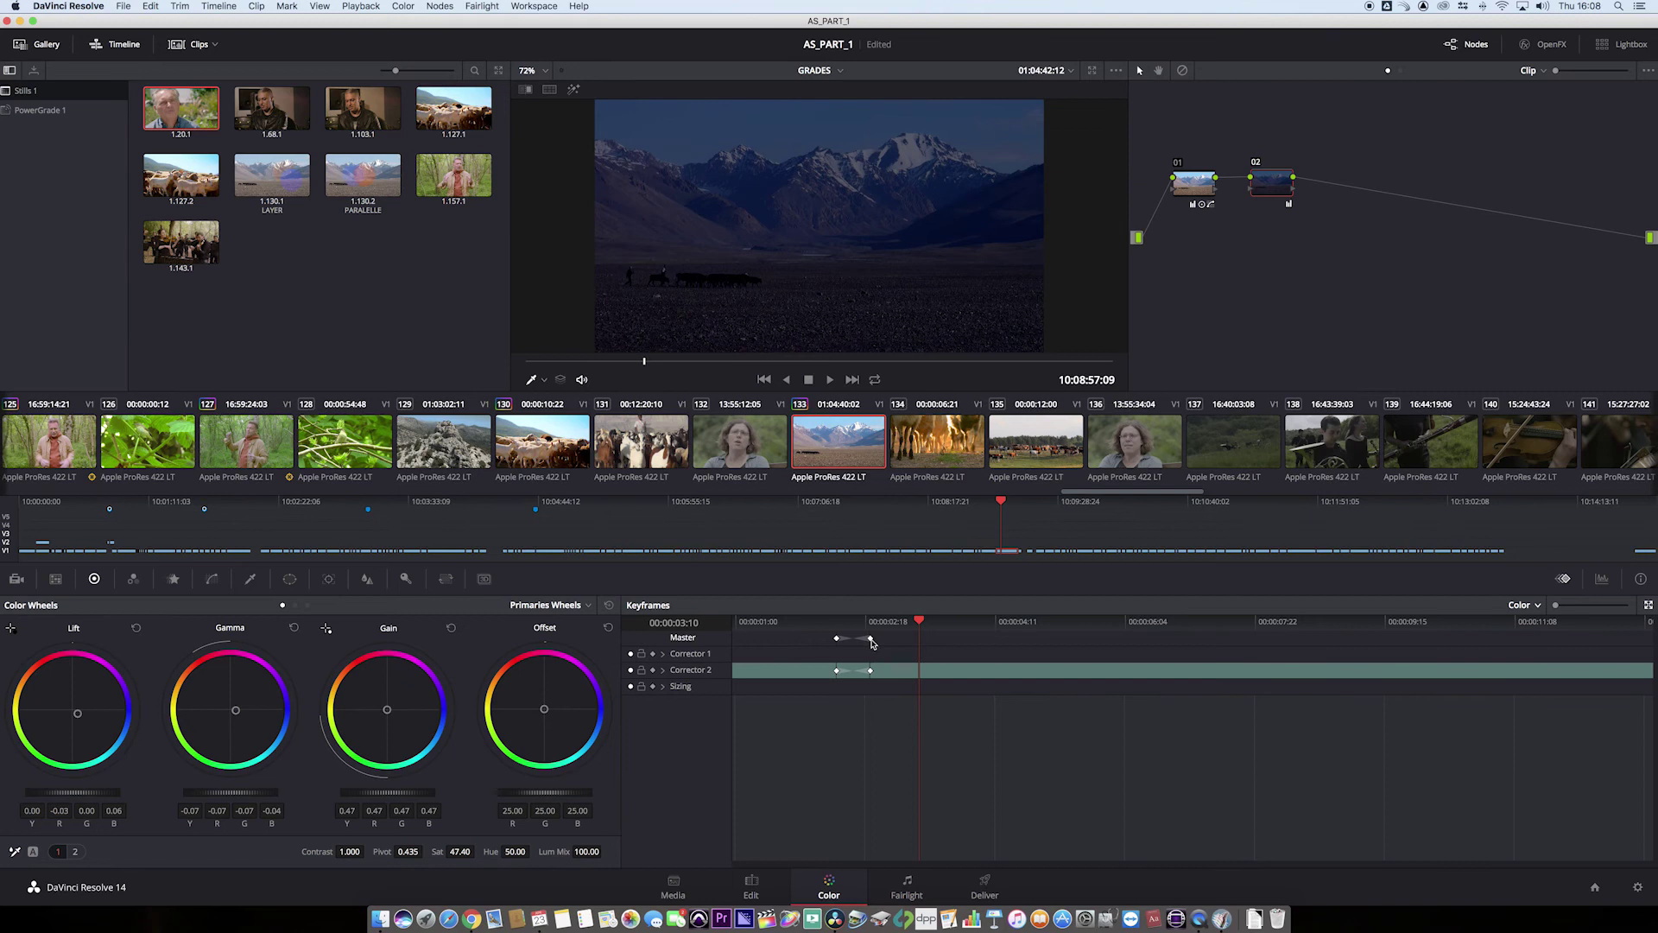
Step: Move the night keyframe later to about 00:00:08 and play the gradual fade to night
drag(870, 639, 1314, 640)
click(772, 622)
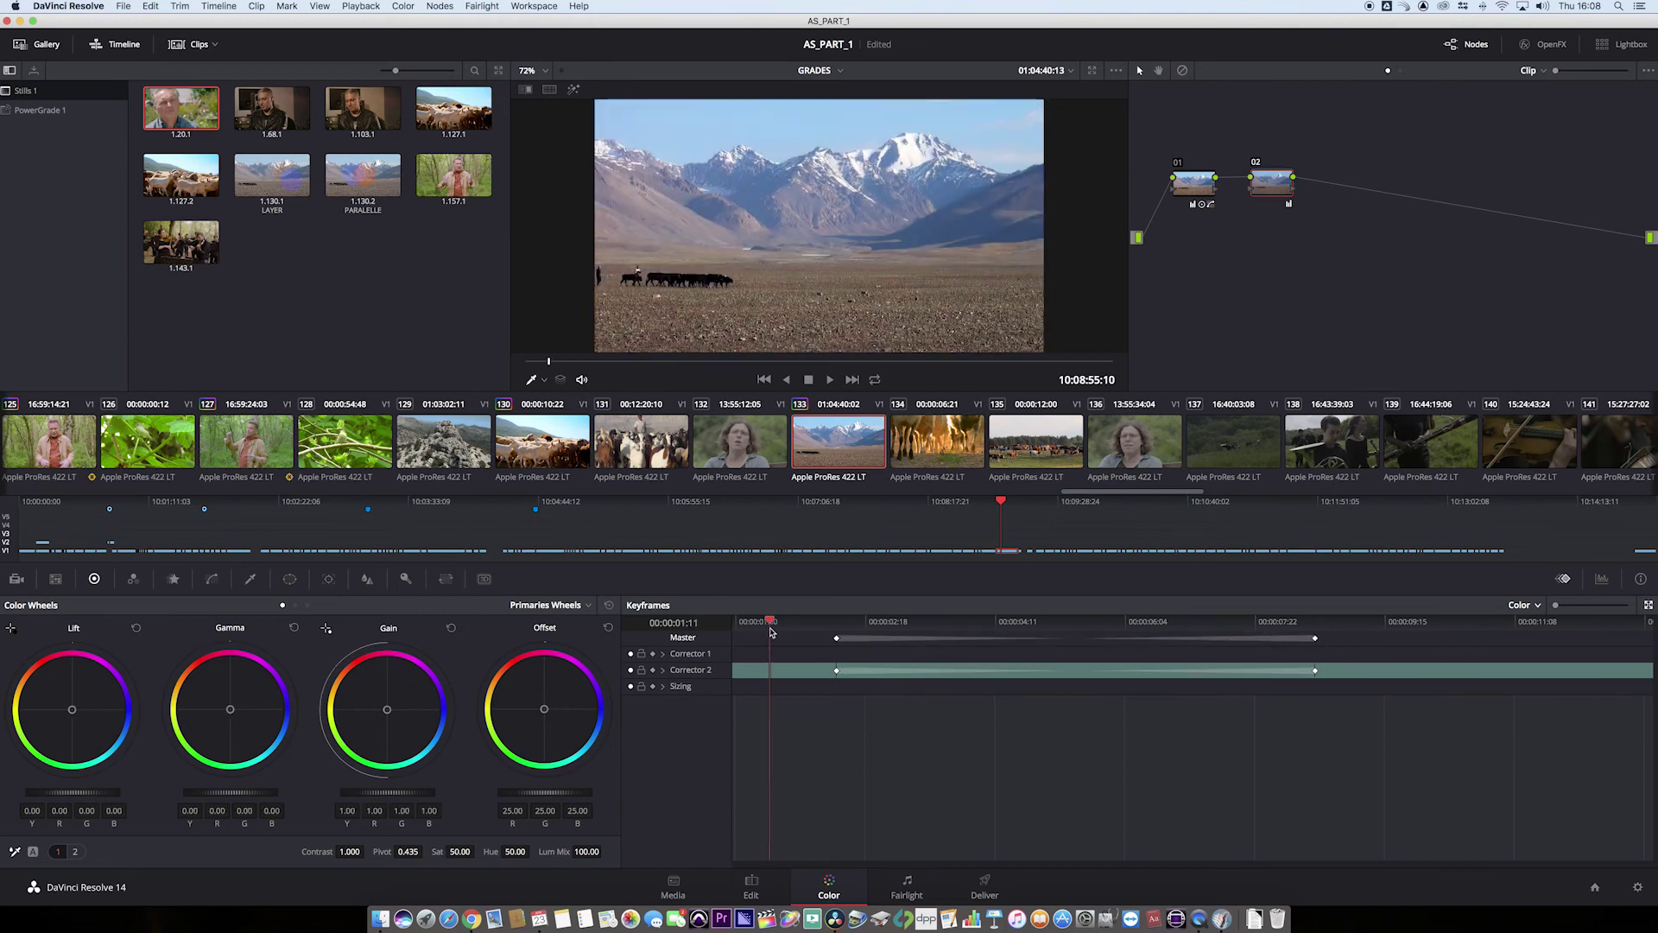
key(space)
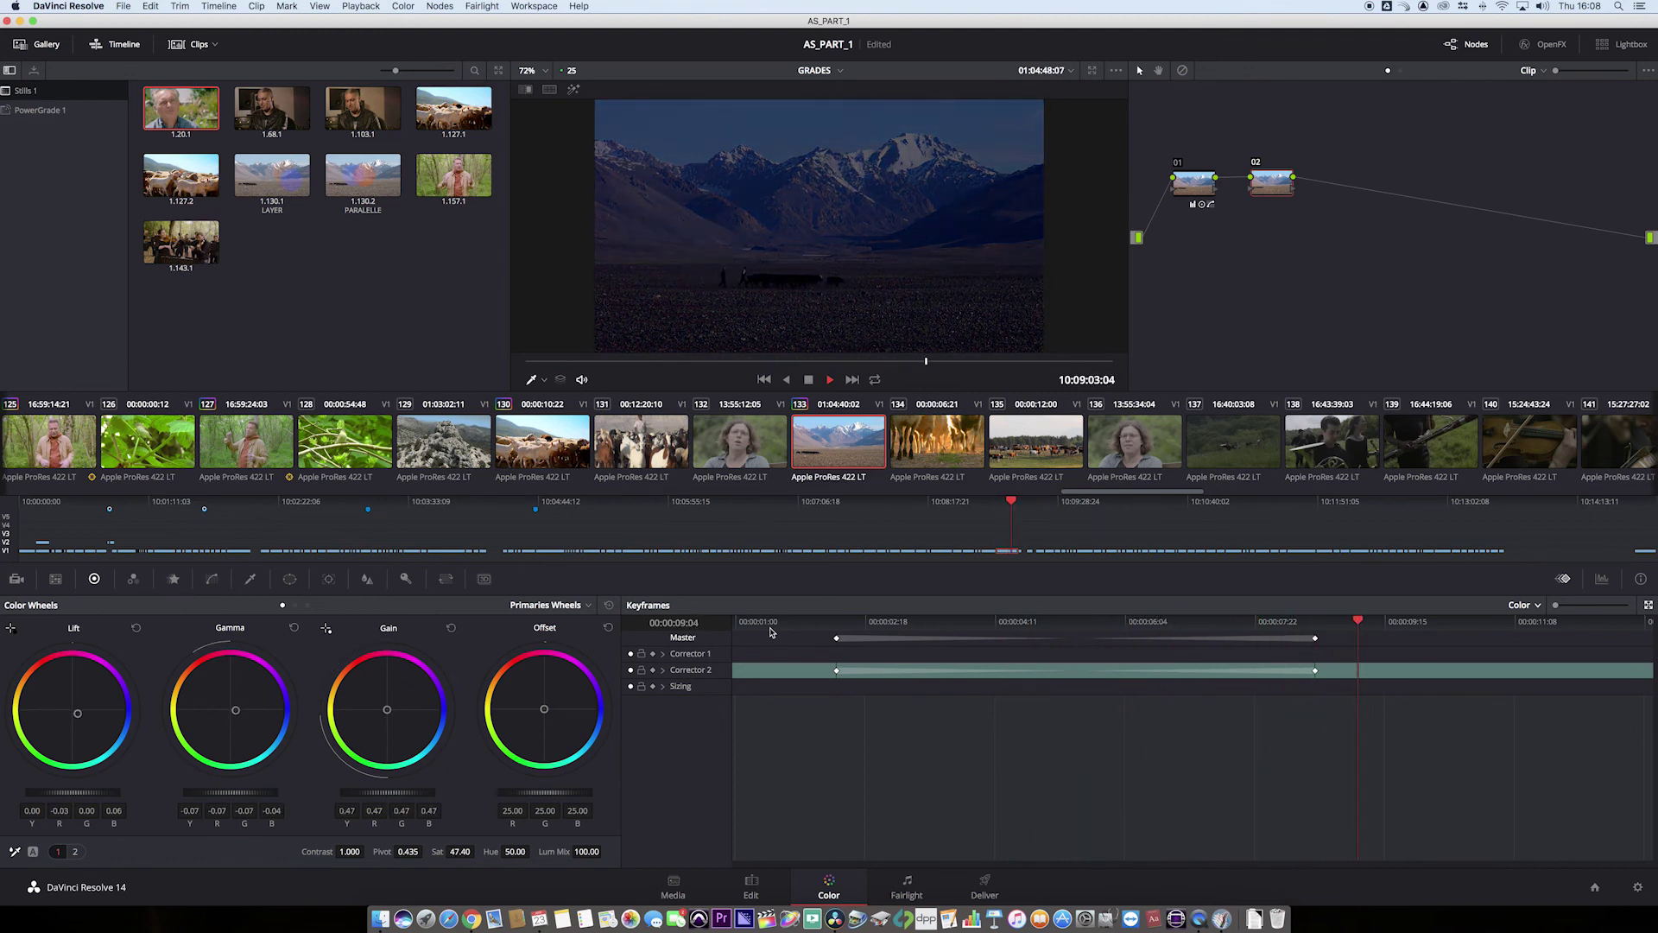
Step: Stop playback and delete the night and early keyframes from the Corrector 2 track
key(space)
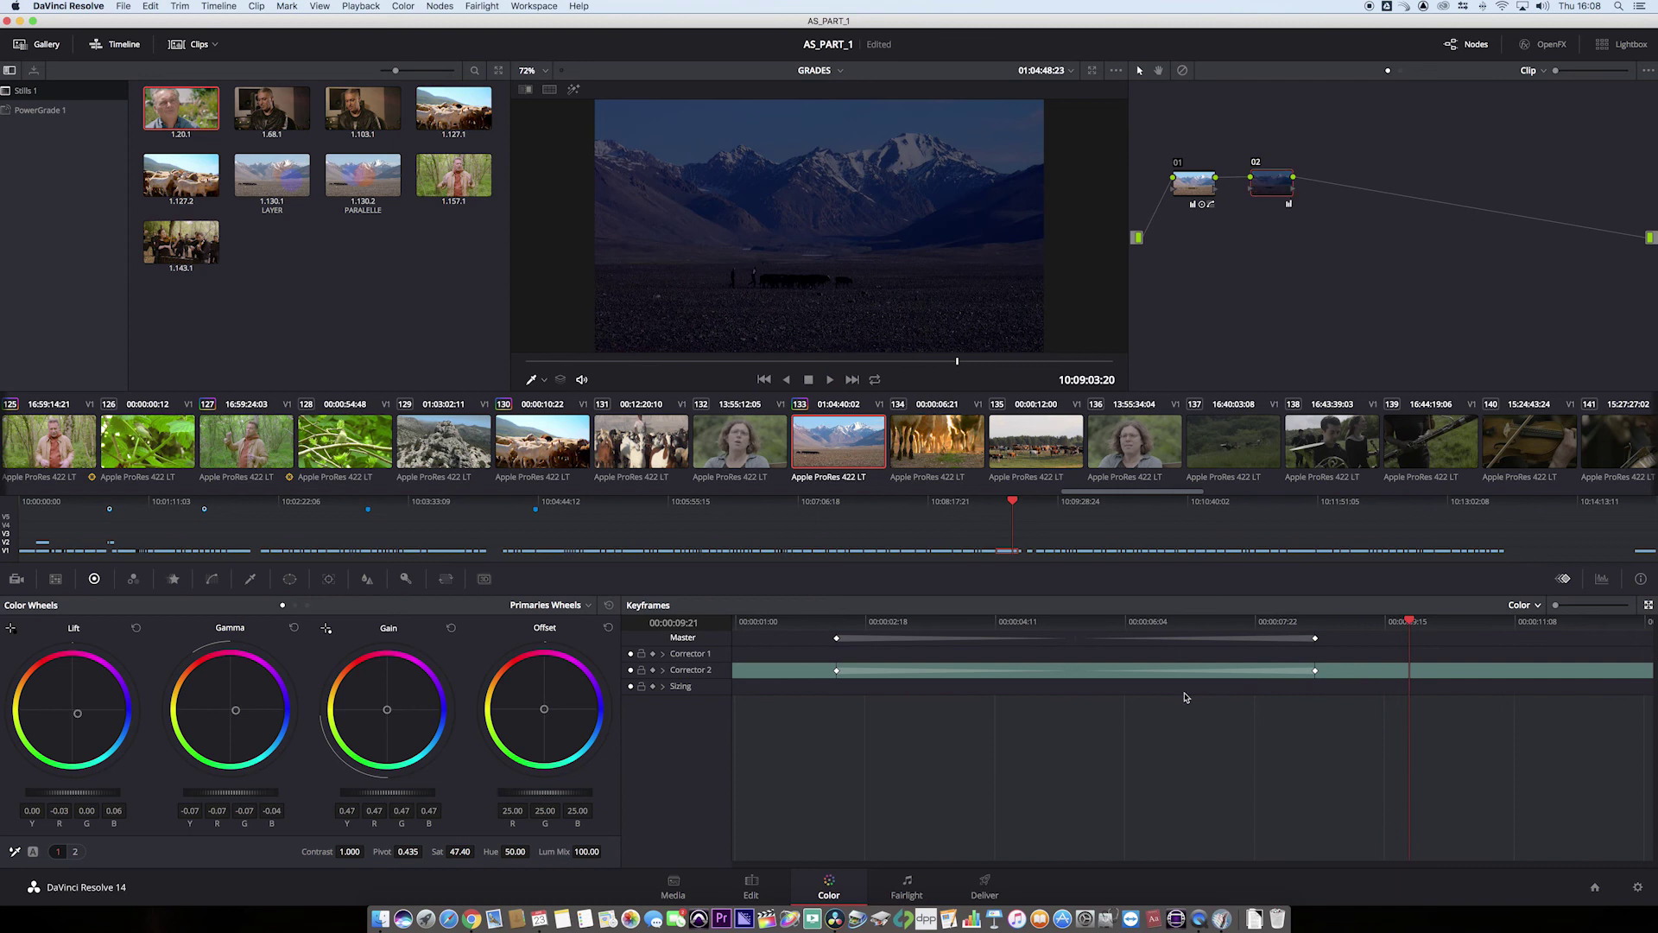
right_click(1316, 672)
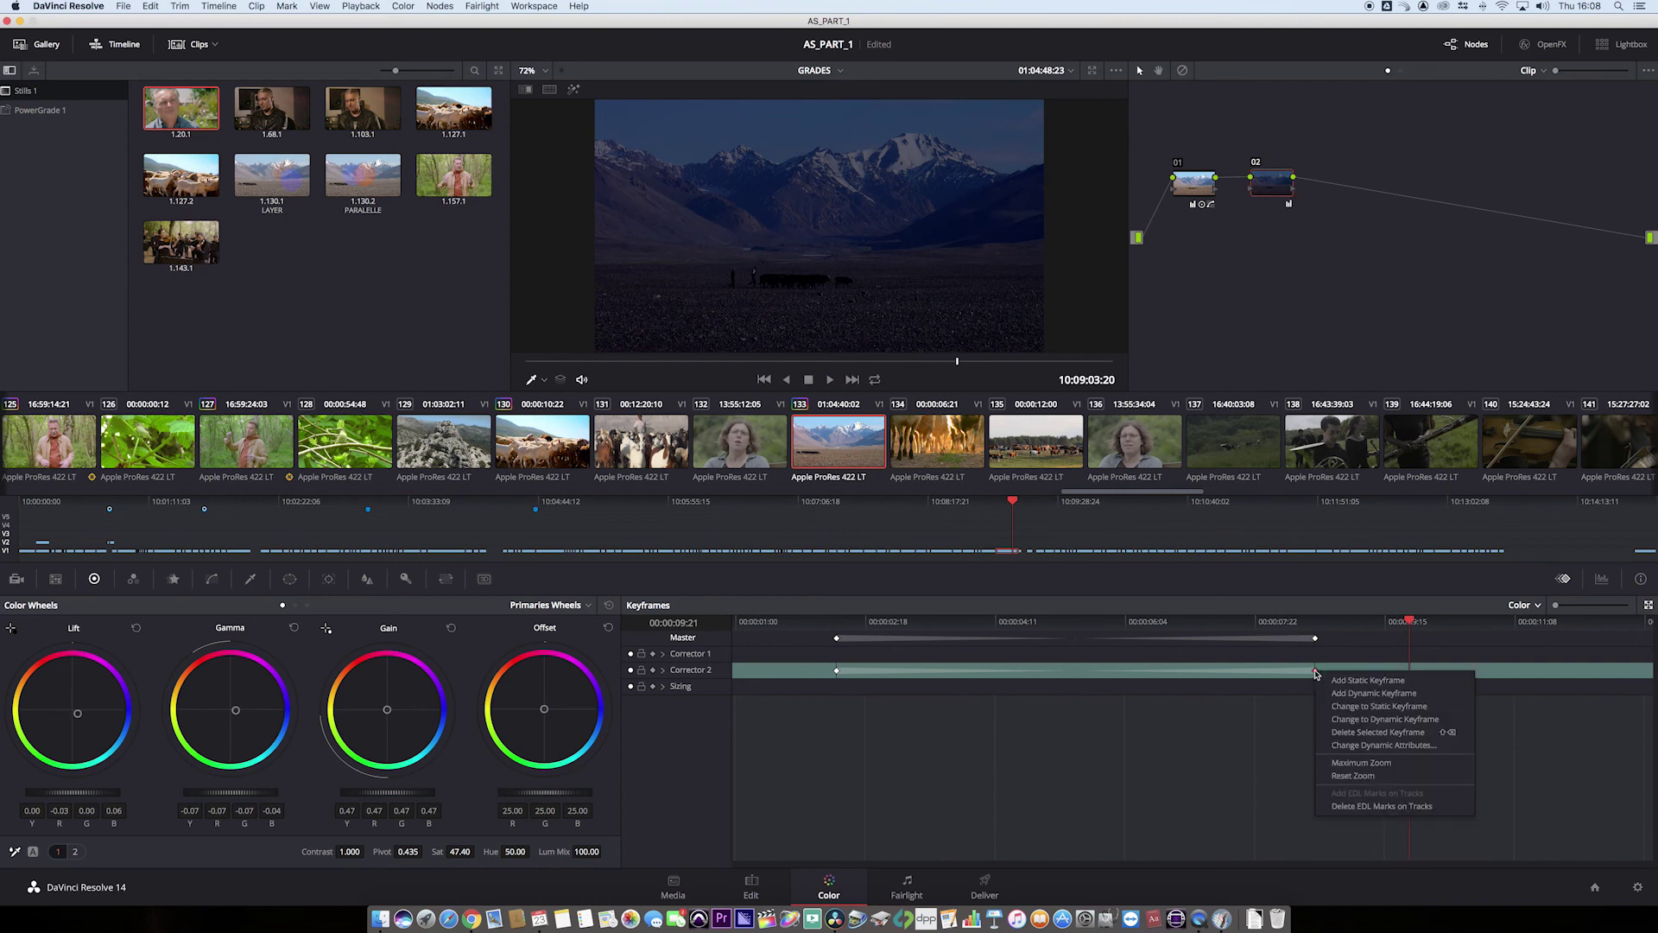
click(1413, 733)
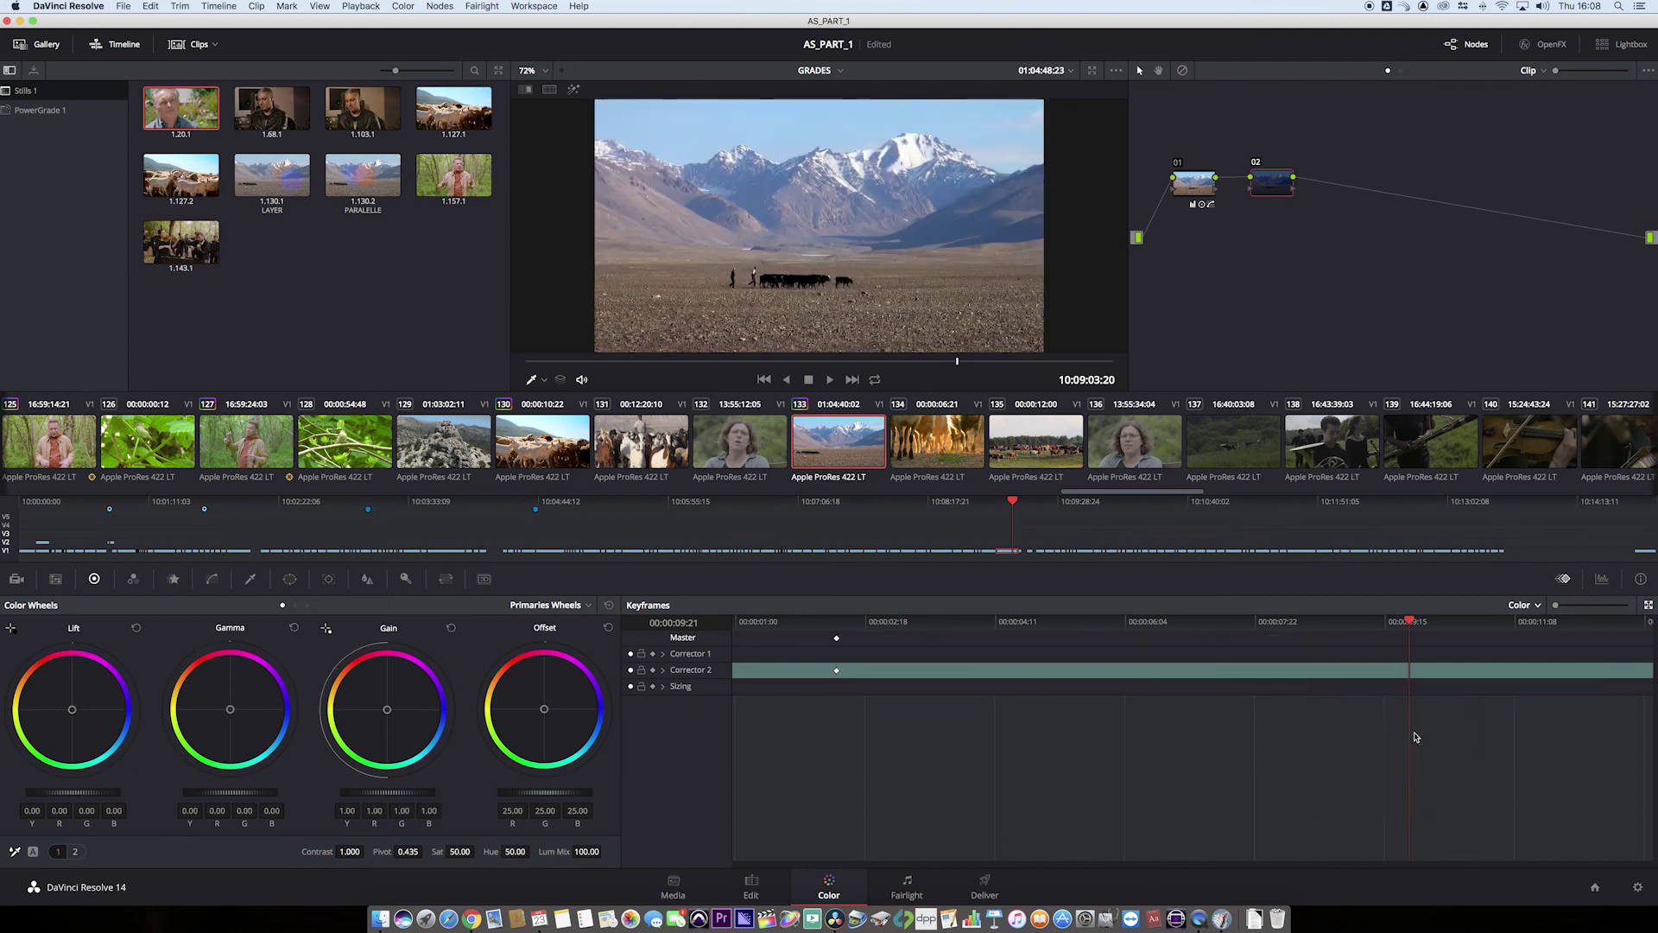
right_click(837, 671)
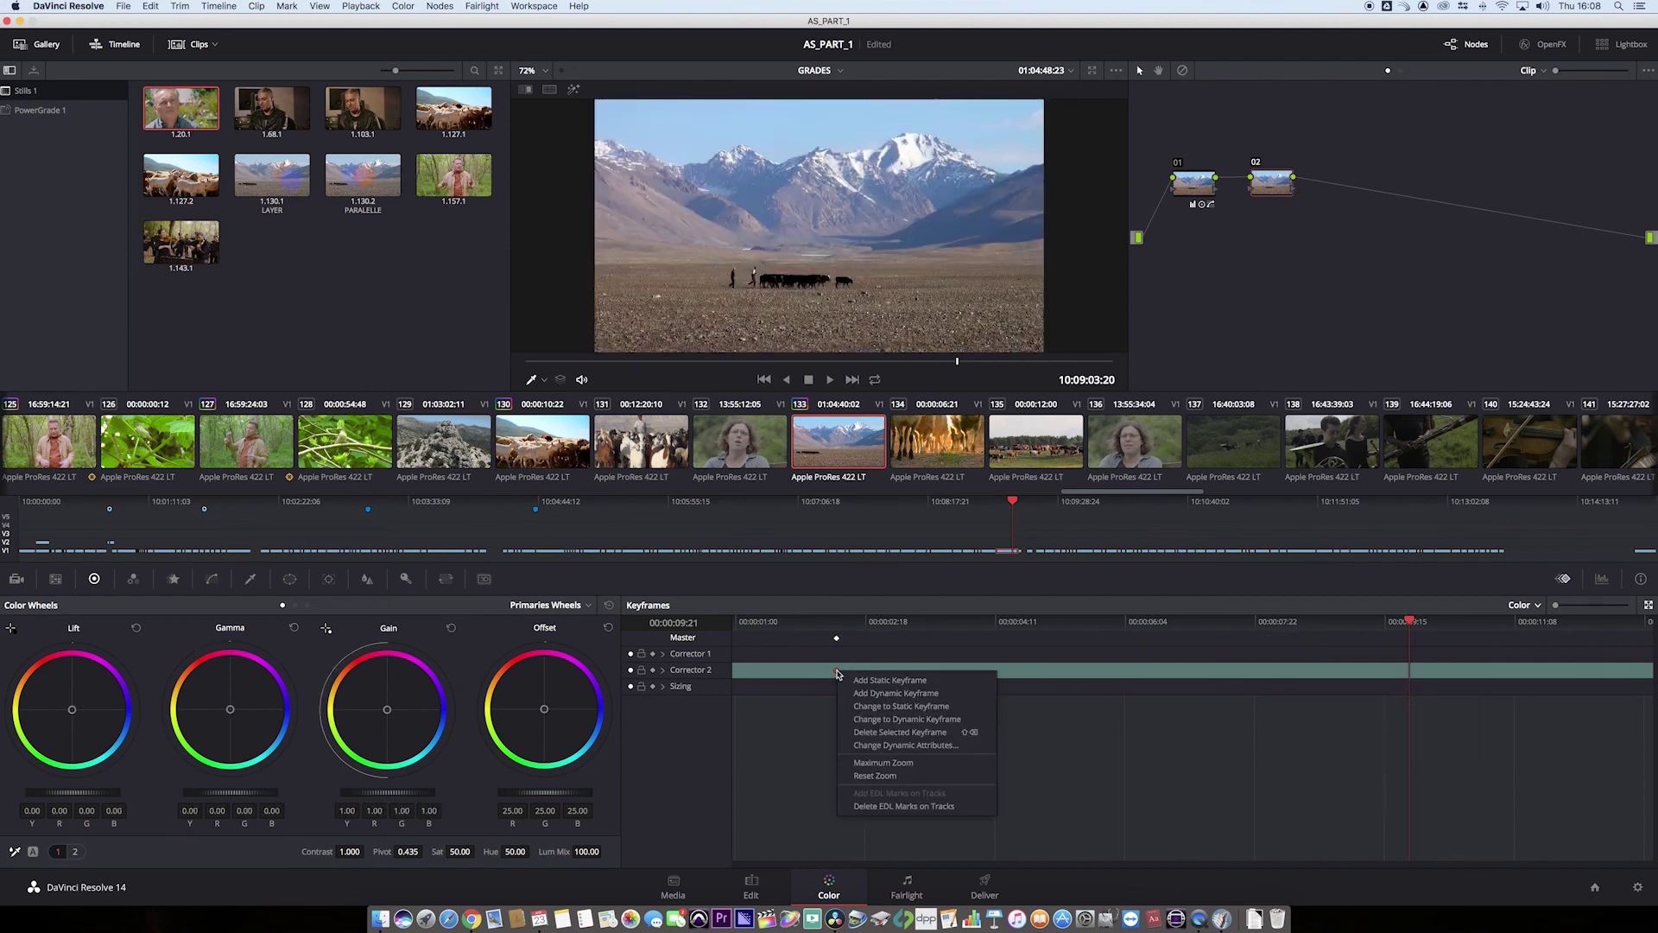
click(925, 733)
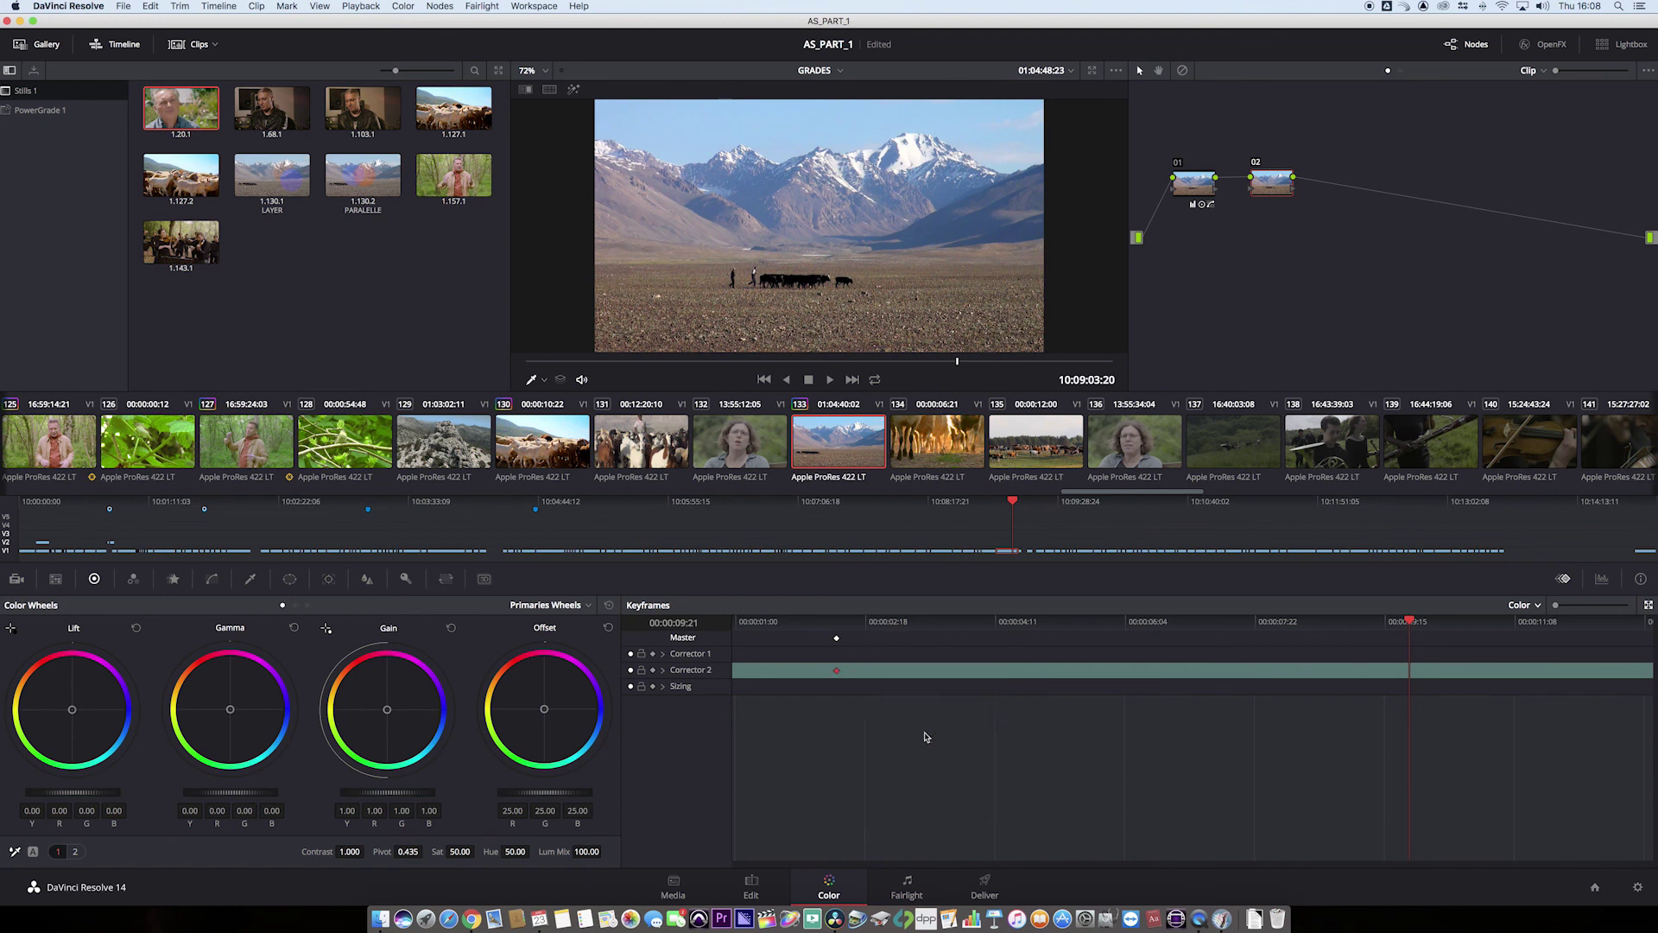